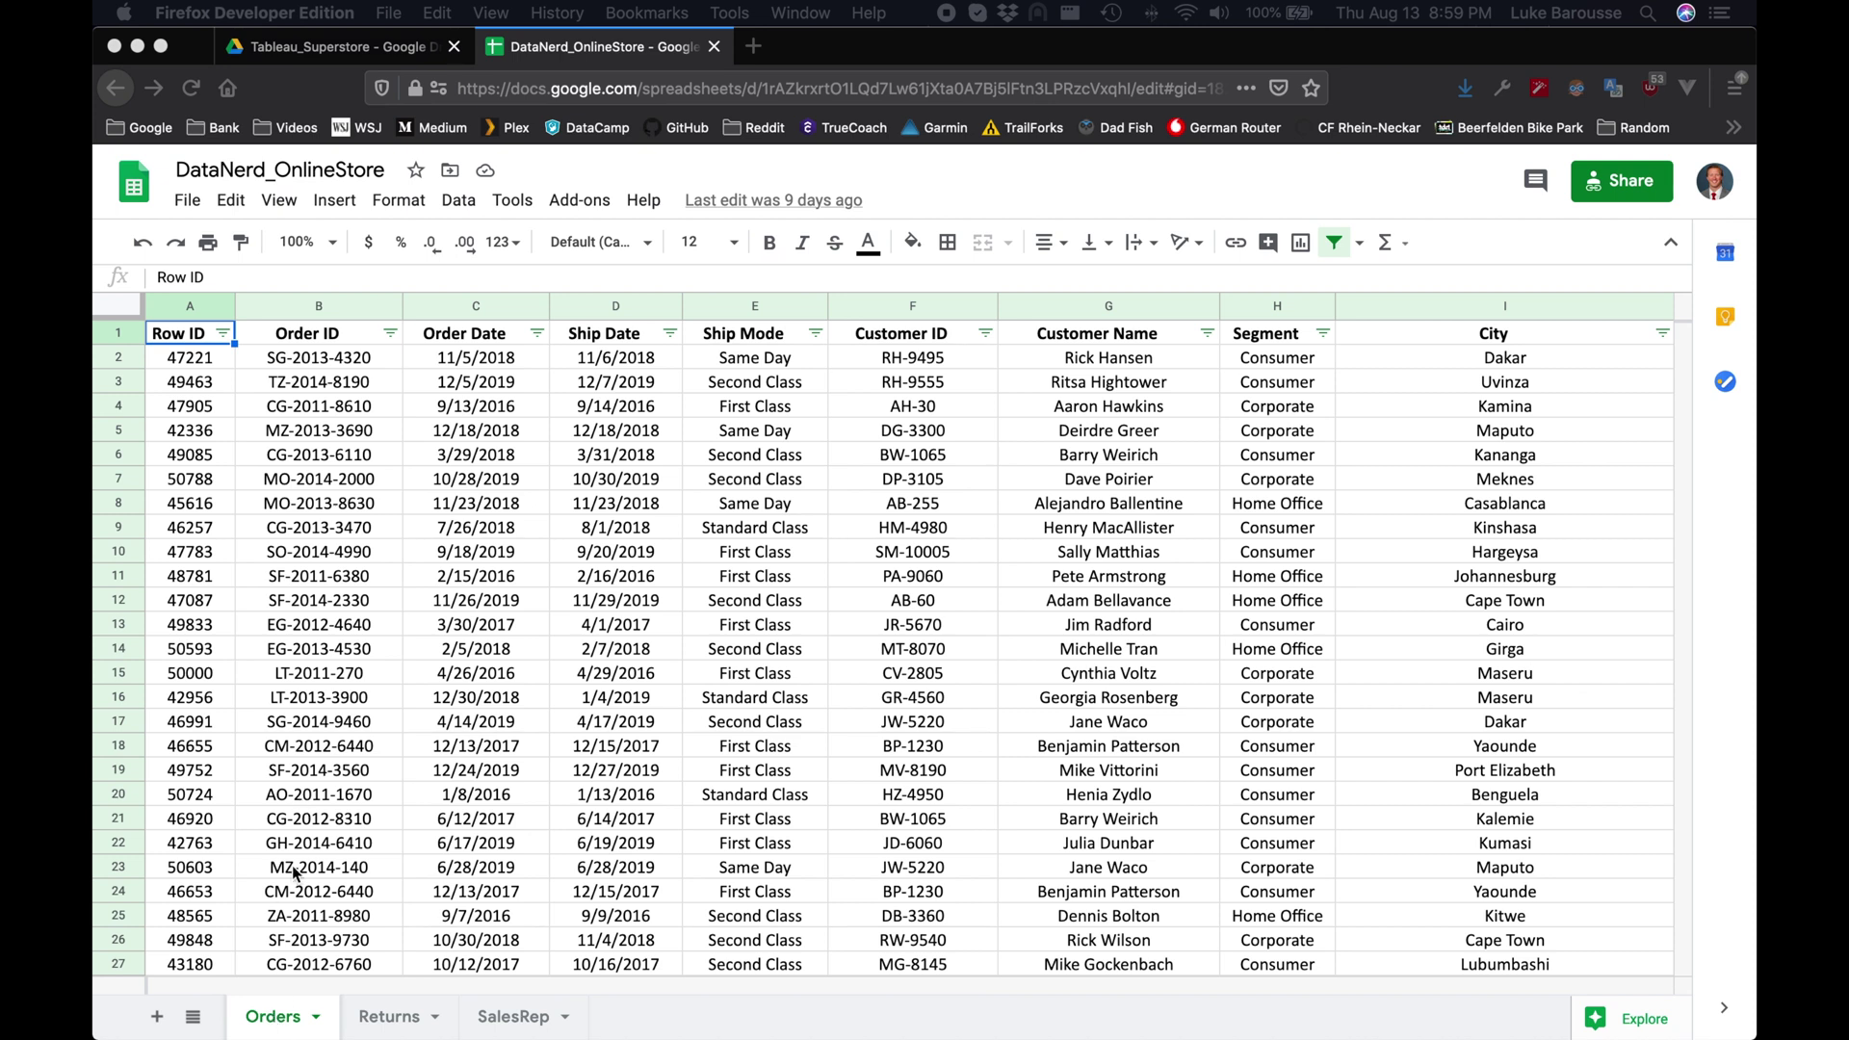
- Show the Returns sheet with its Returned, Order ID and Market columns
{"action": "left_click", "coordinate": [394, 1029]}
{"action": "left_click", "coordinate": [395, 1030]}
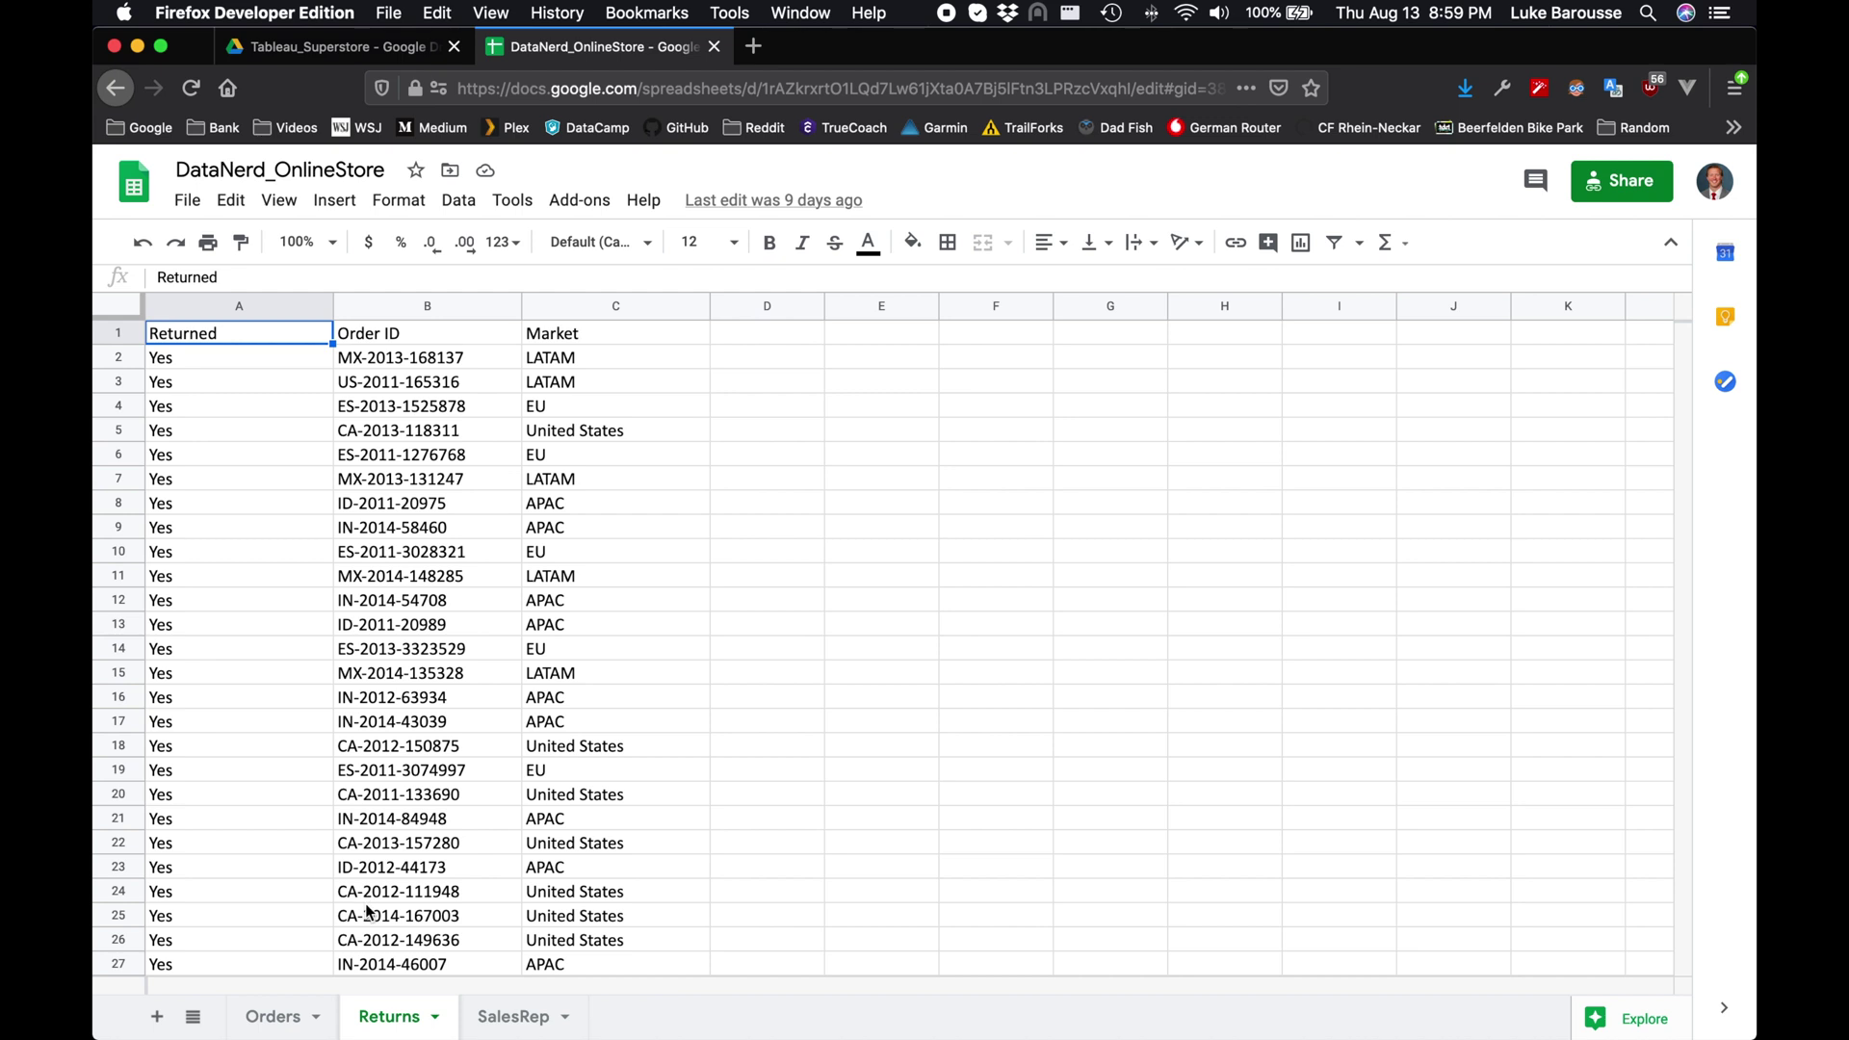
- View the SalesRep sheet listing sales rep names and their regions
{"action": "left_click", "coordinate": [527, 1024]}
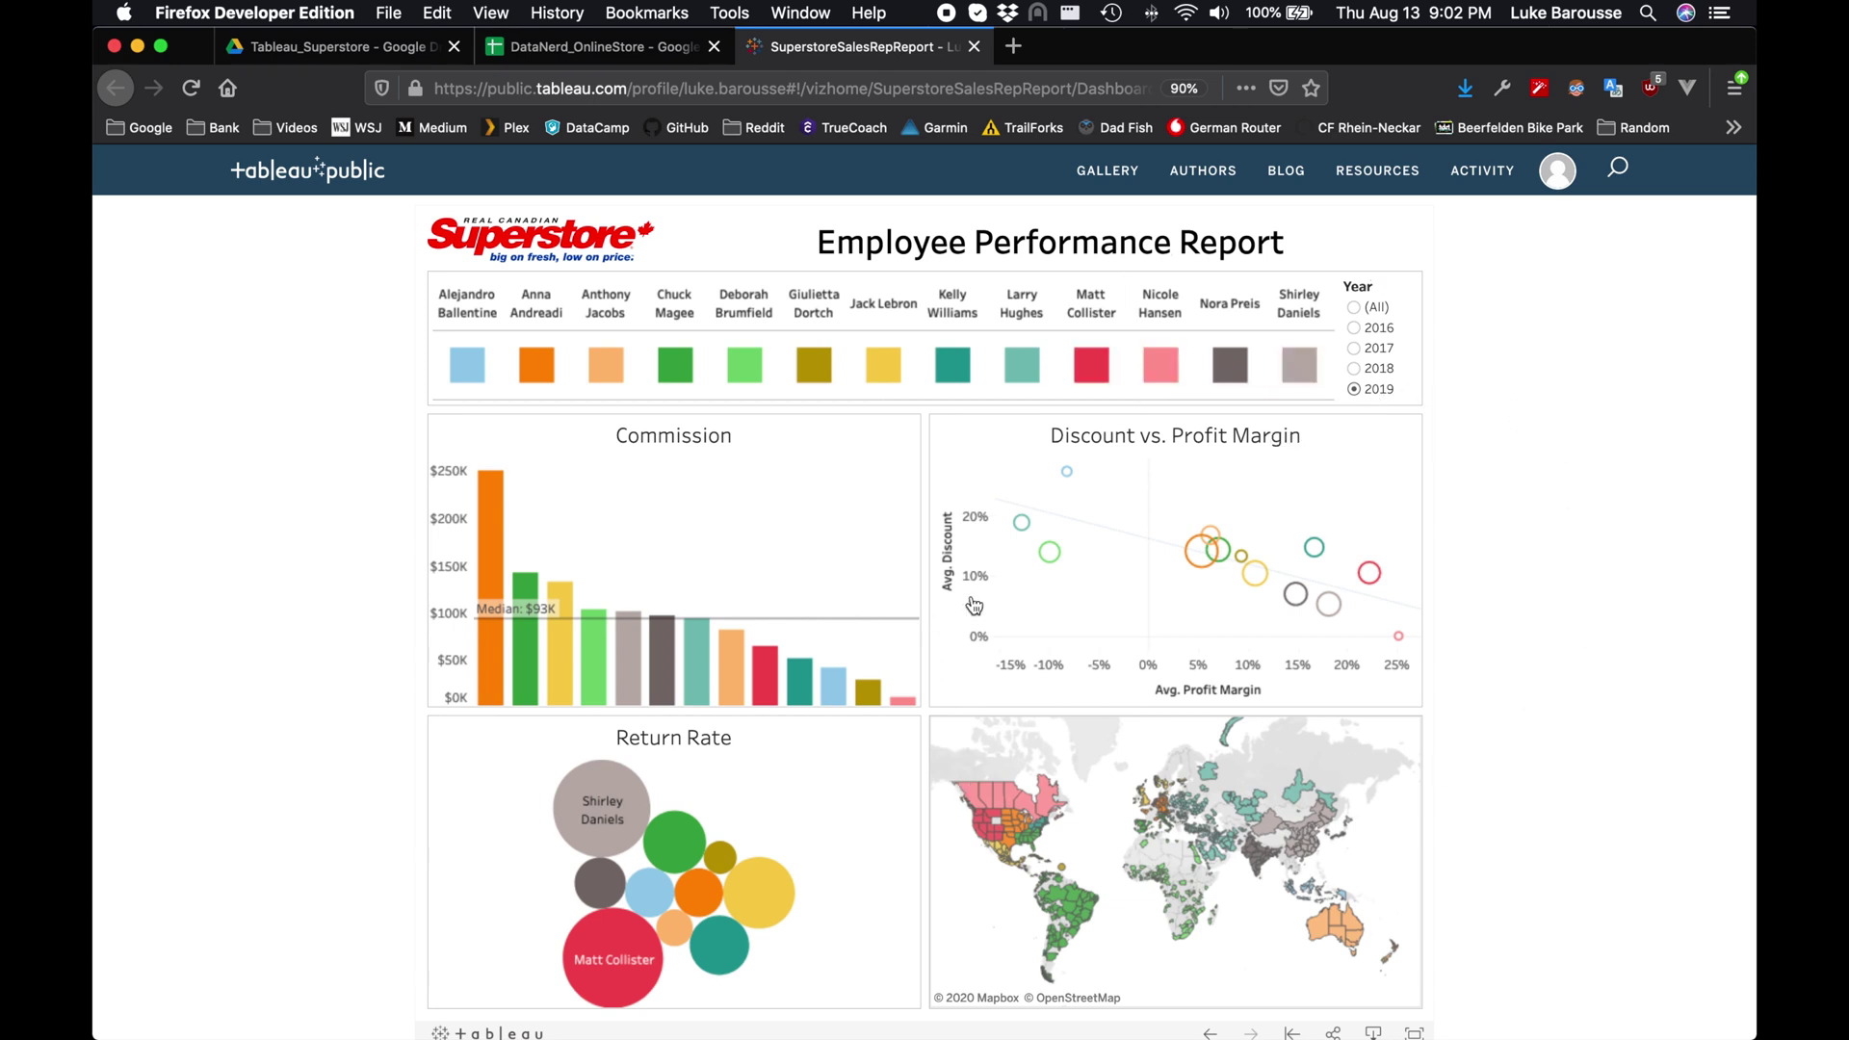
{"action": "left_click", "coordinate": [958, 375]}
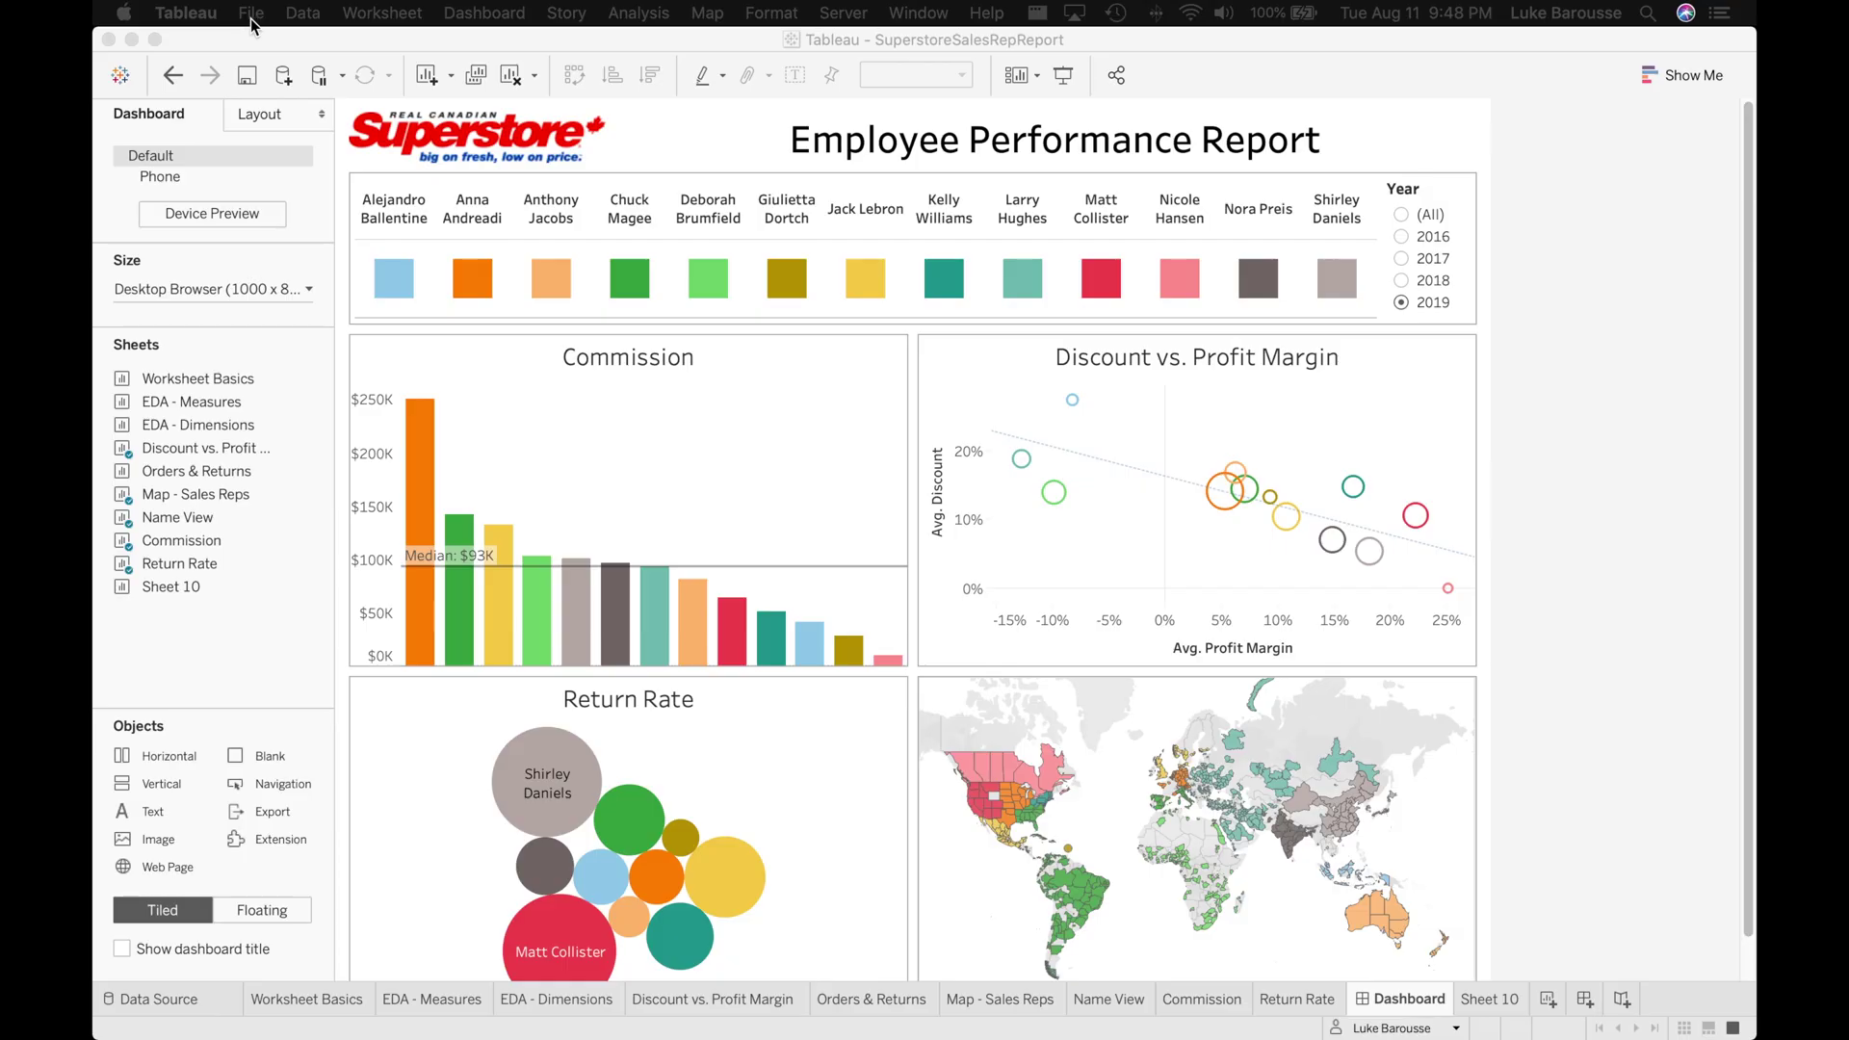
{"action": "left_click", "coordinate": [254, 14]}
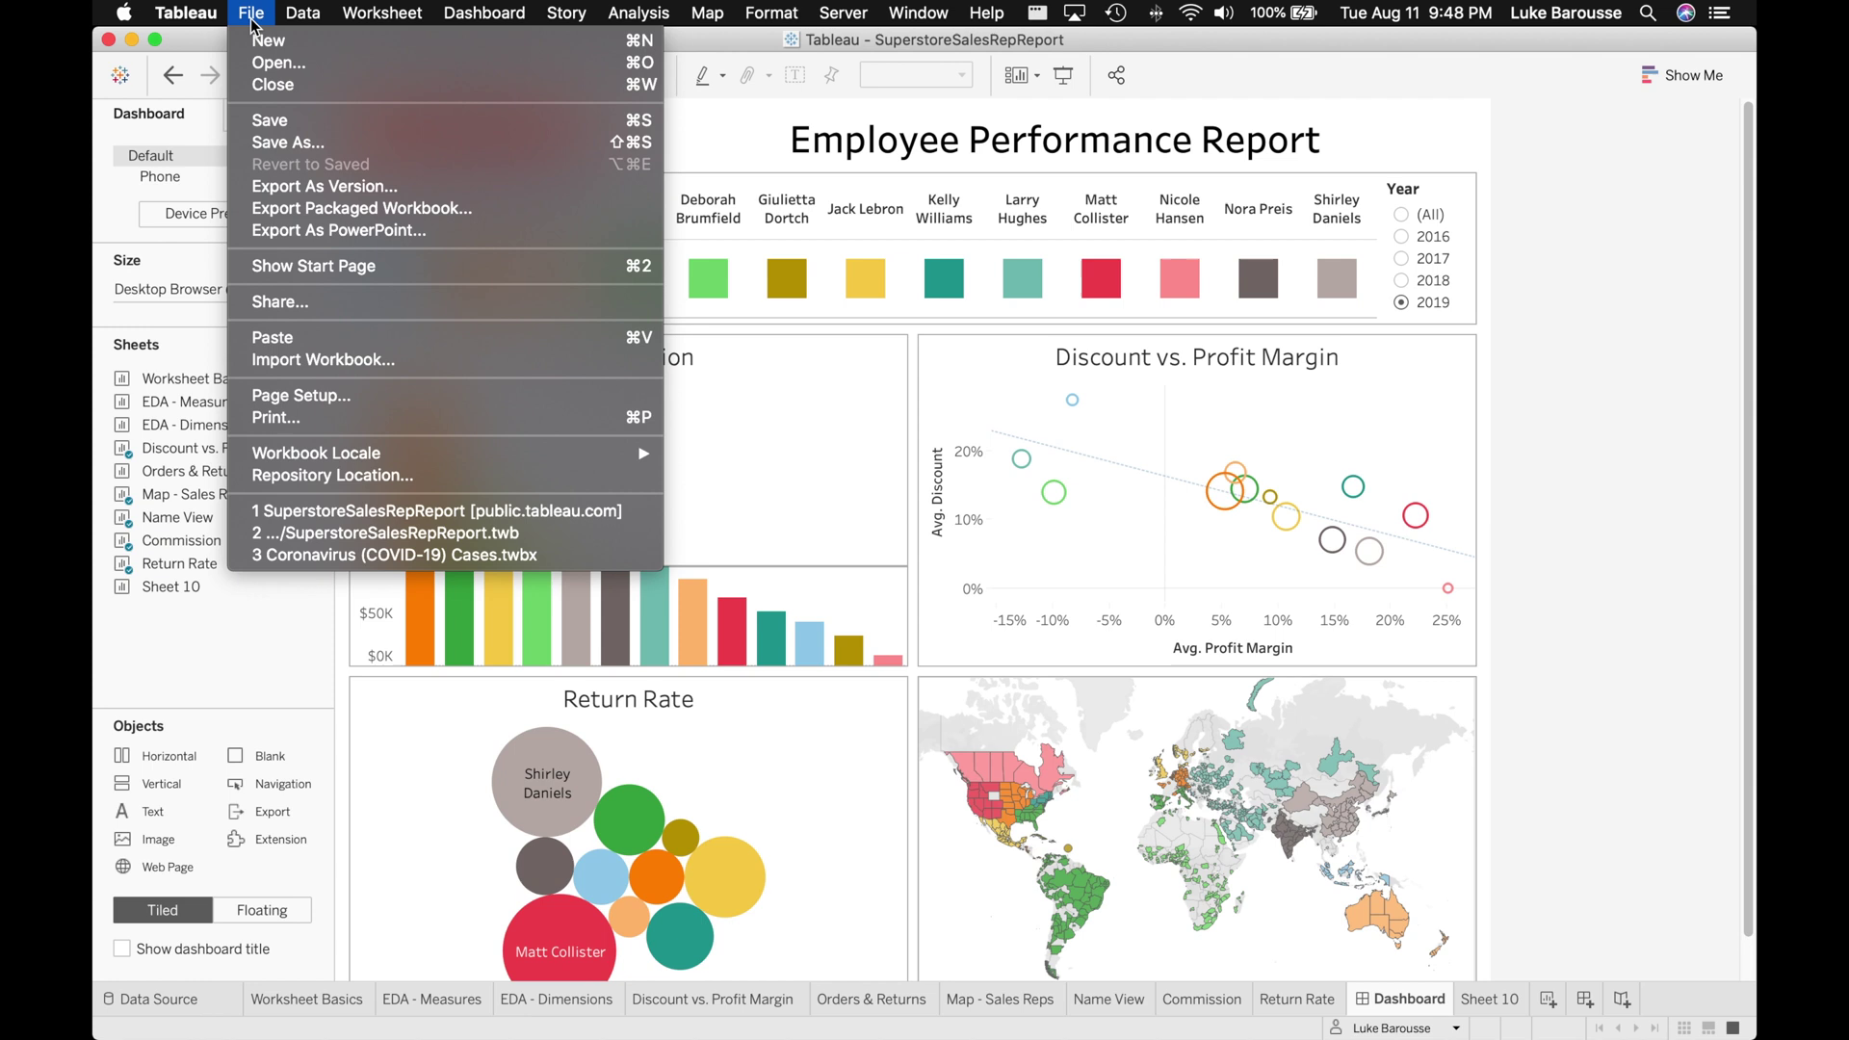
- Start a new blank workbook, Book3, and briefly check the Data menu
{"action": "left_click", "coordinate": [255, 39]}
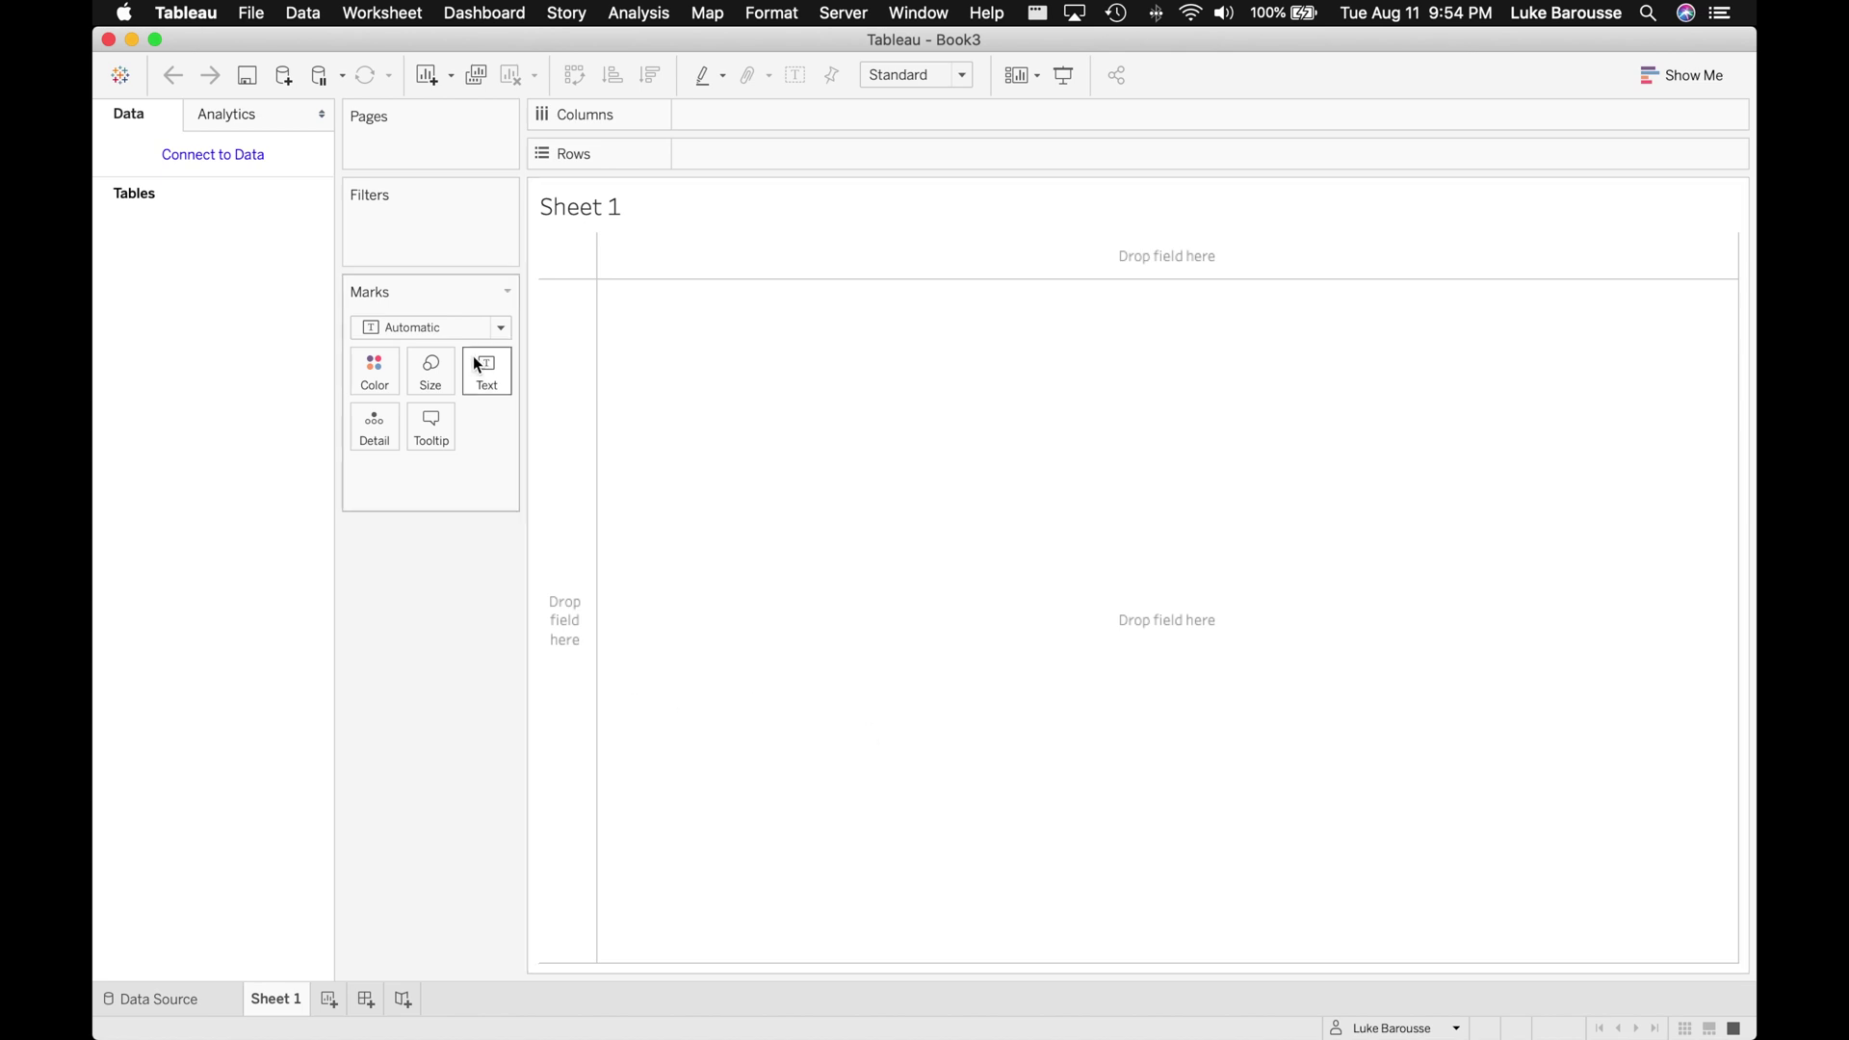
{"action": "left_click", "coordinate": [308, 16]}
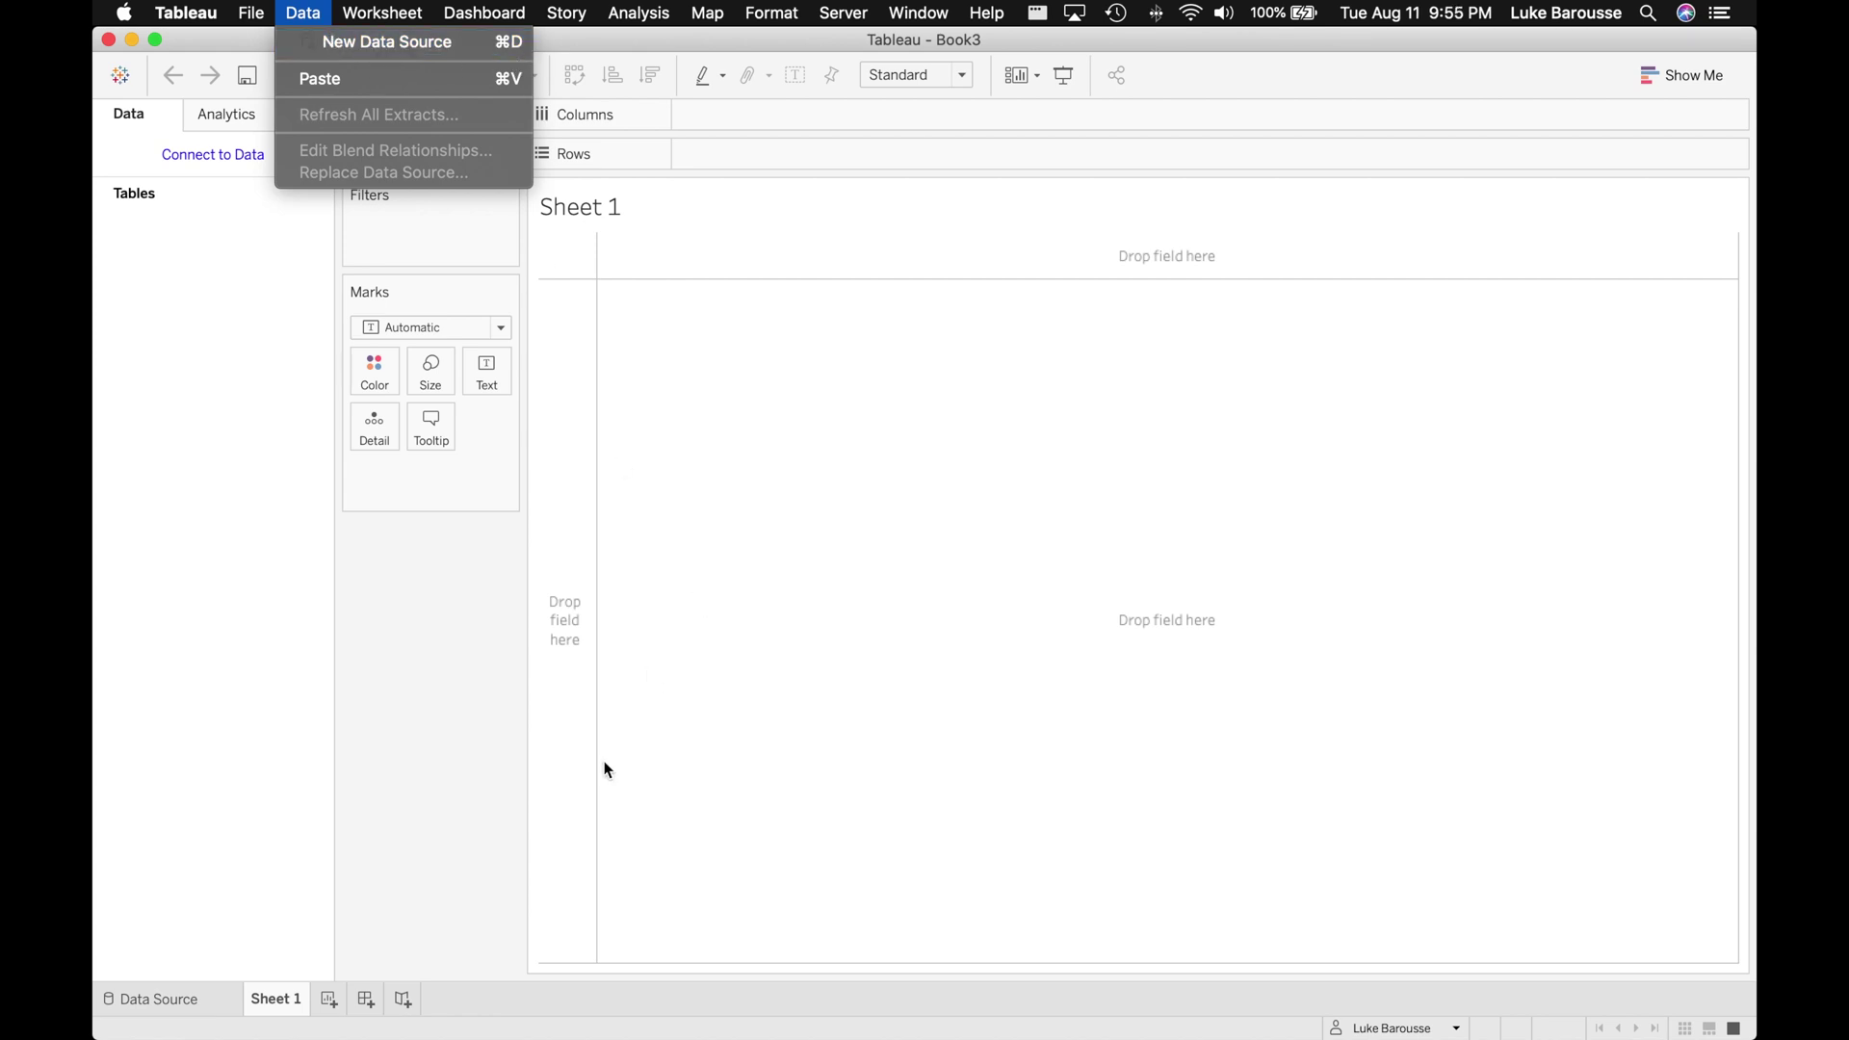
{"action": "left_click", "coordinate": [161, 1002]}
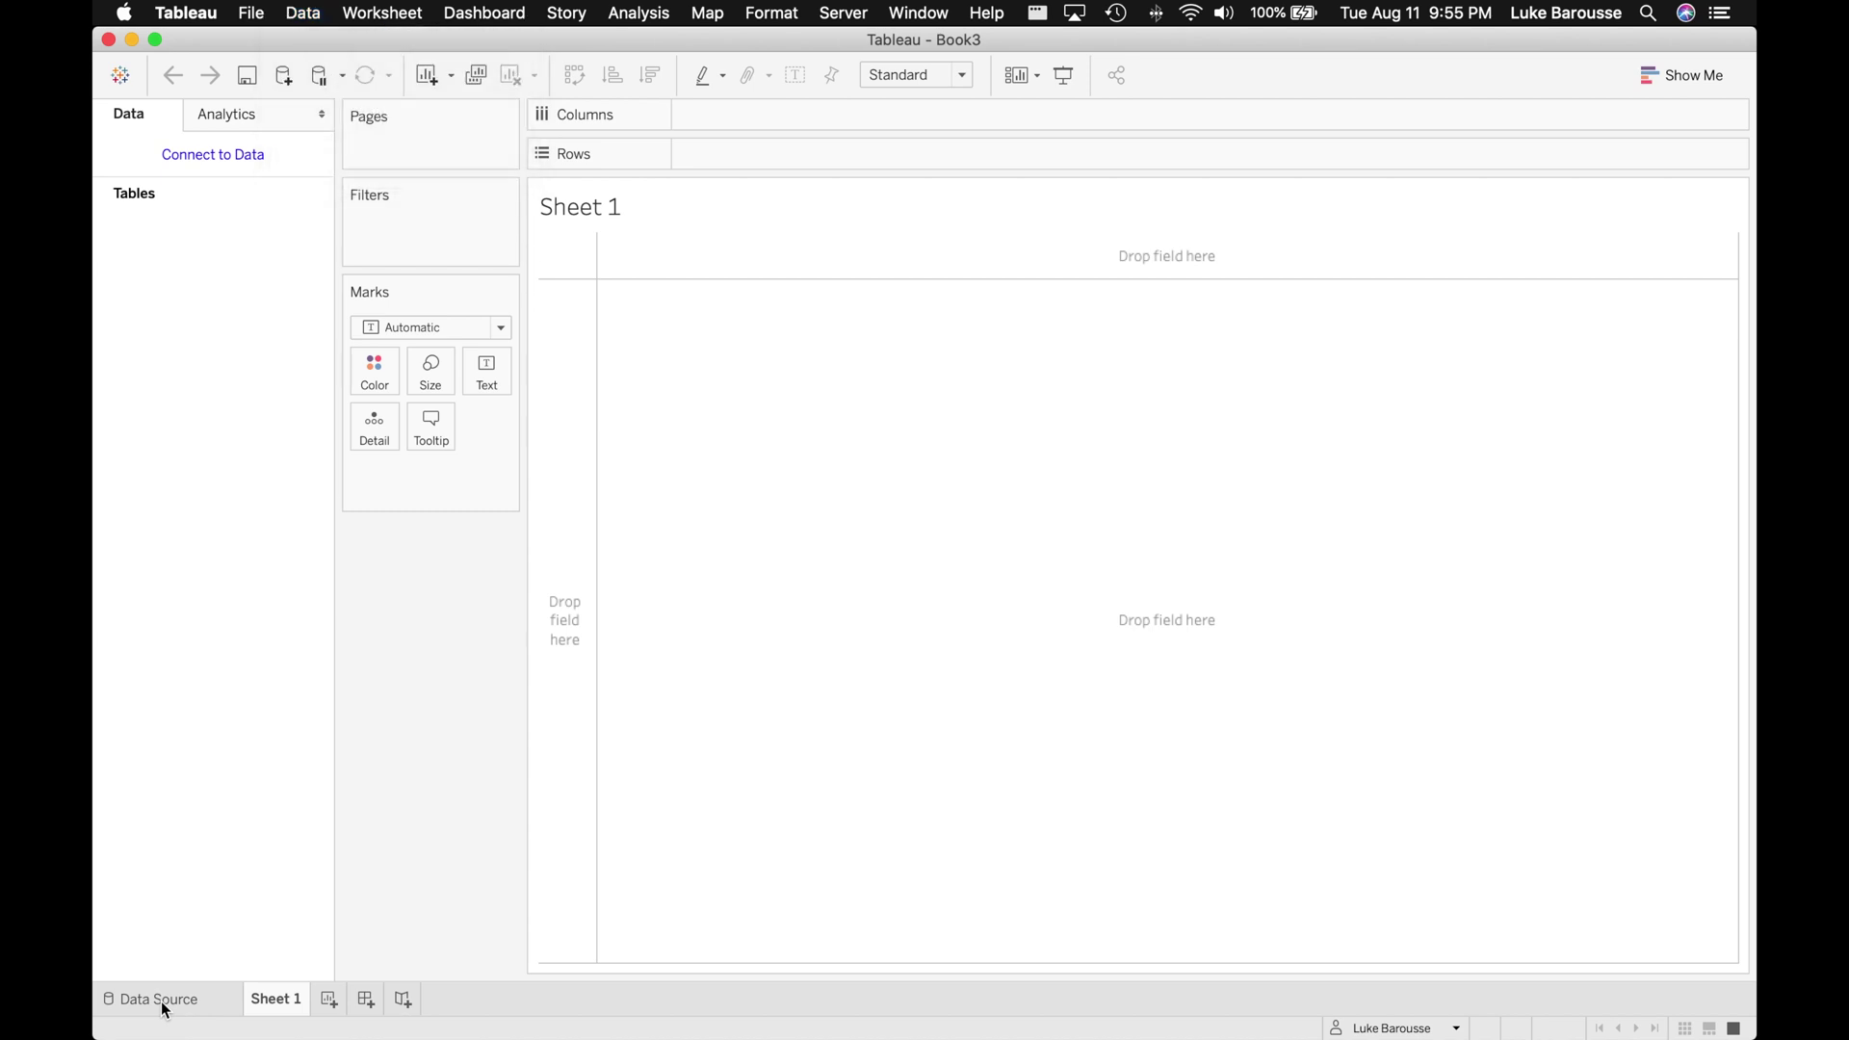
- Choose Google Sheets from the full list of server connectors on the Data Source page
{"action": "left_click", "coordinate": [157, 1001]}
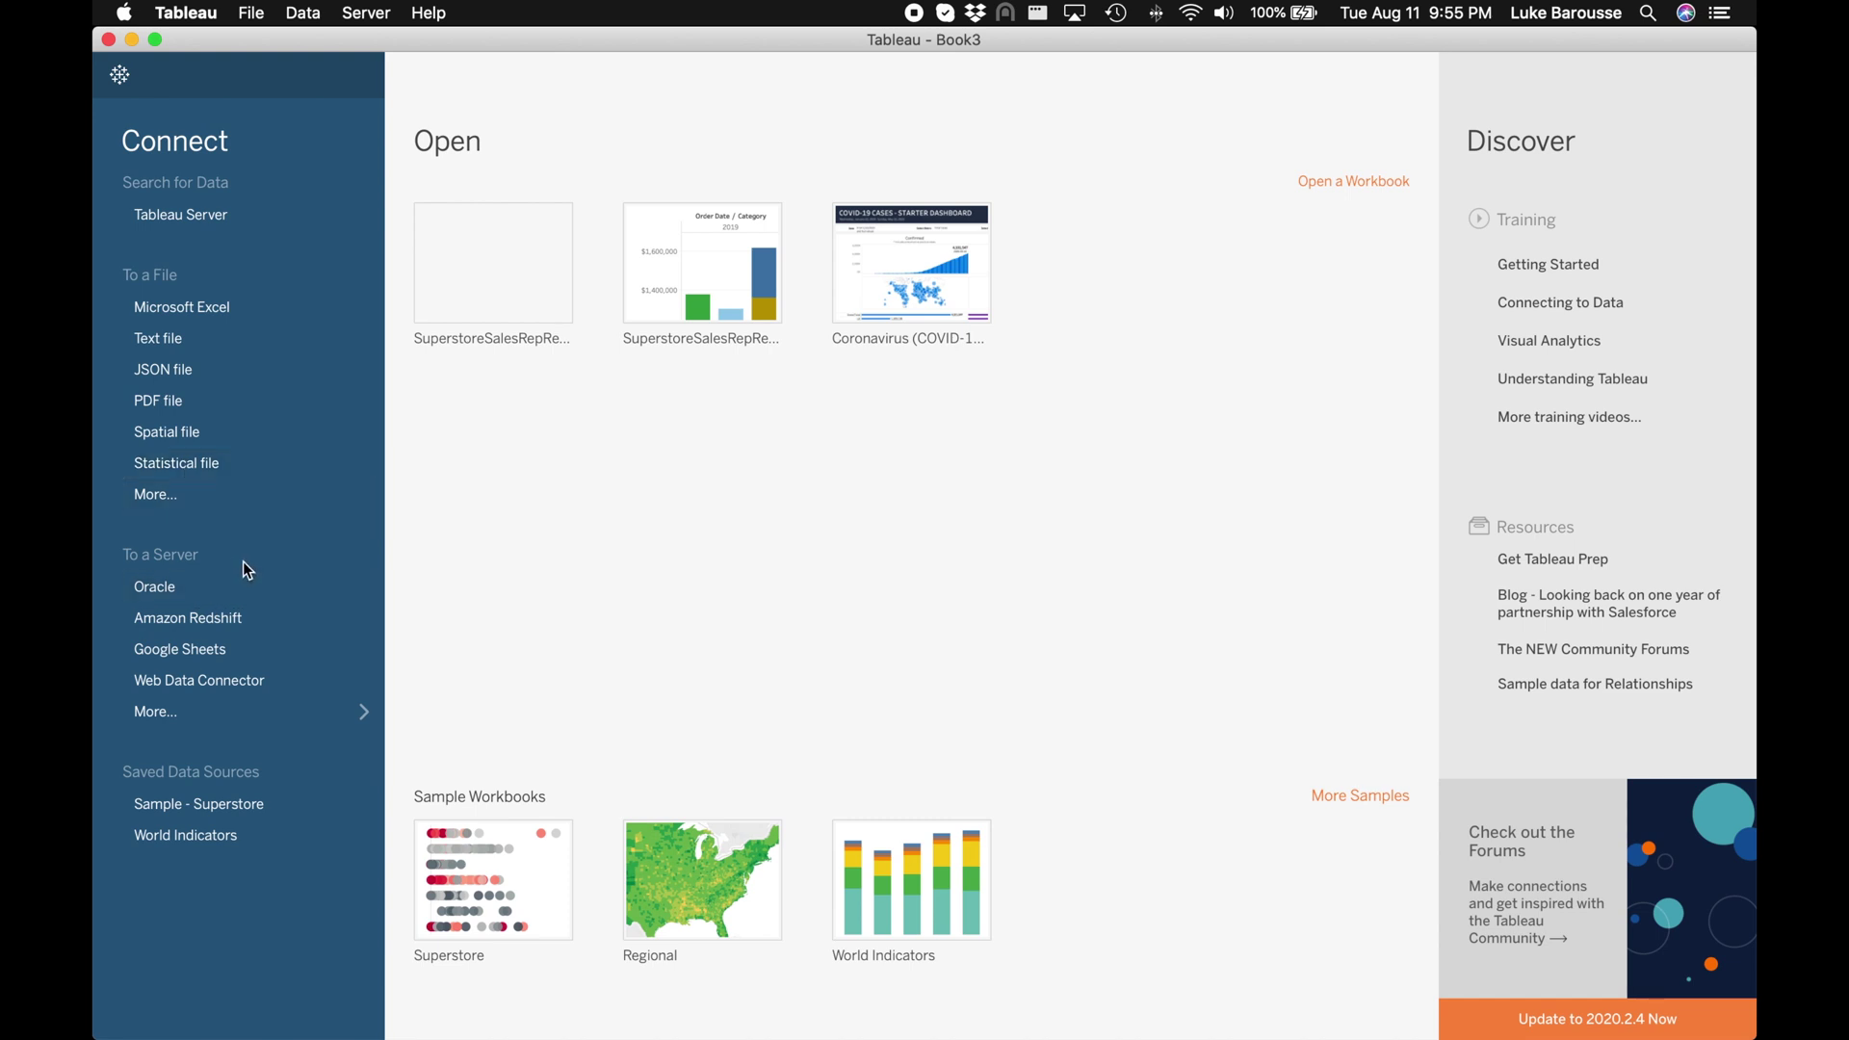
{"action": "left_click", "coordinate": [358, 716]}
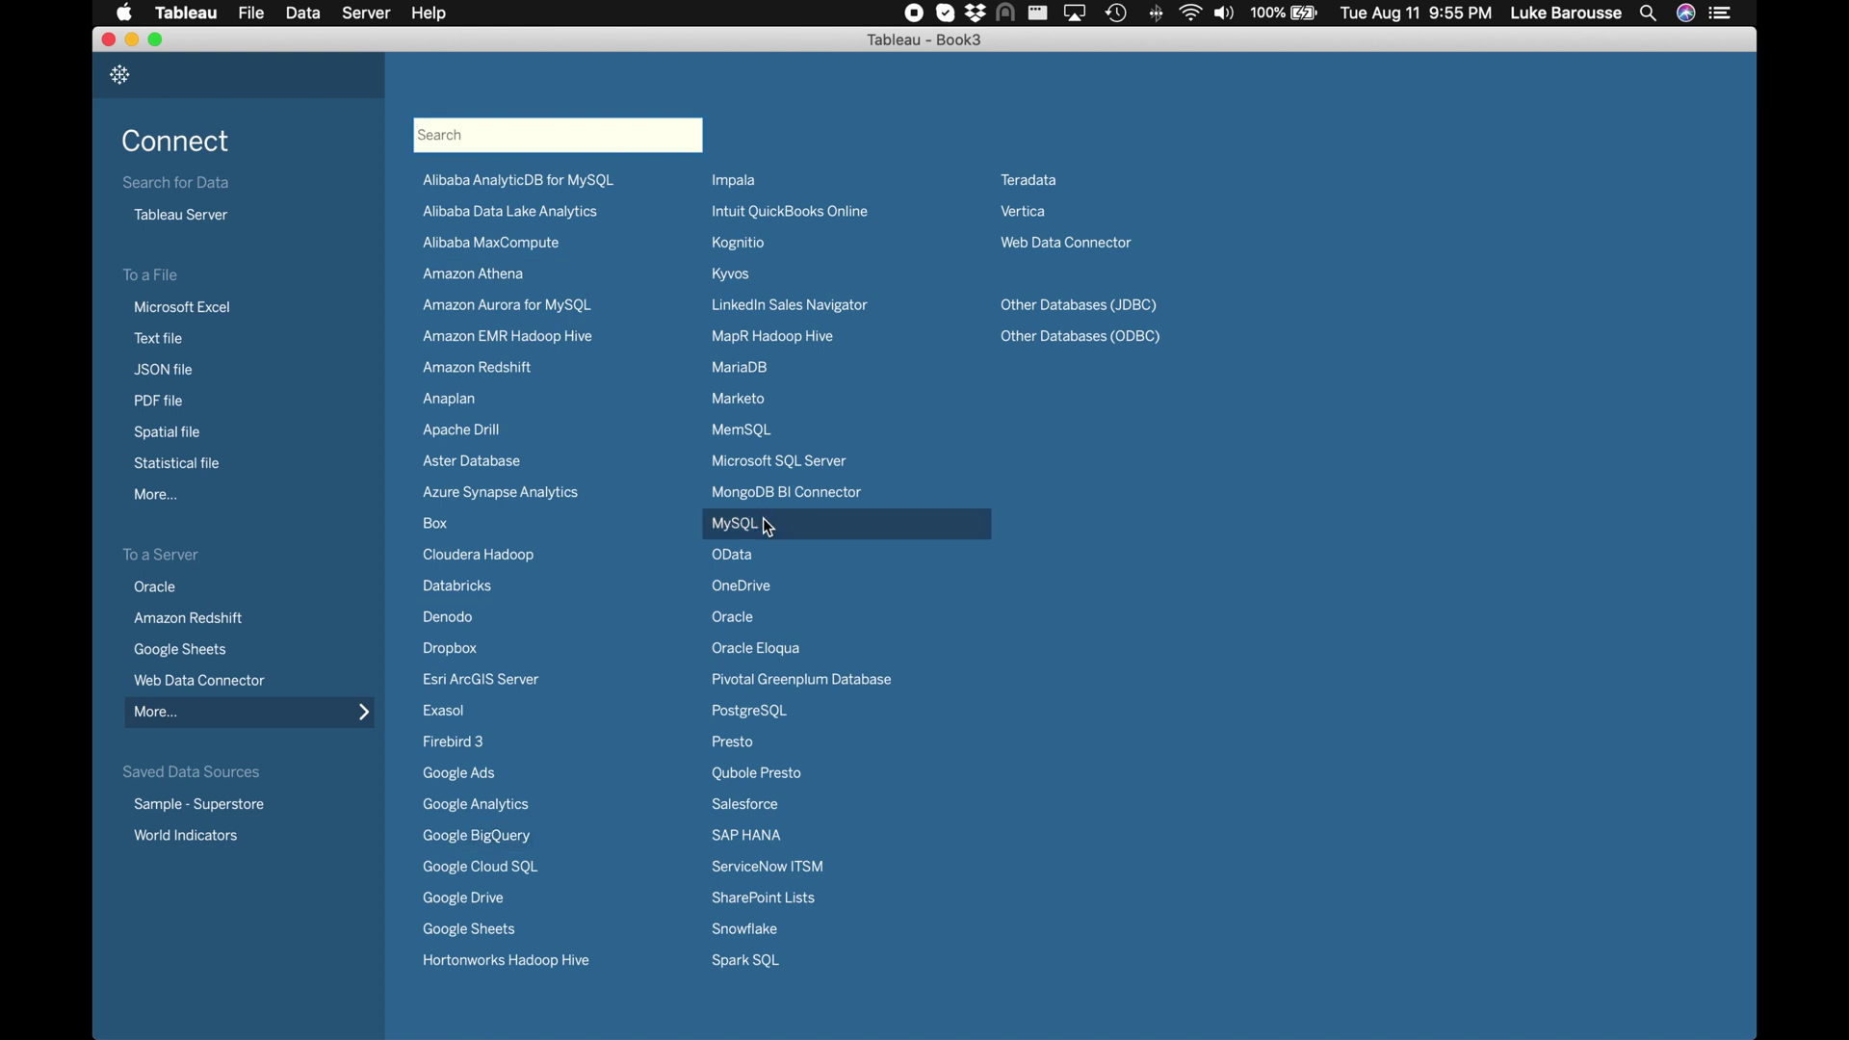
{"action": "left_click", "coordinate": [223, 648]}
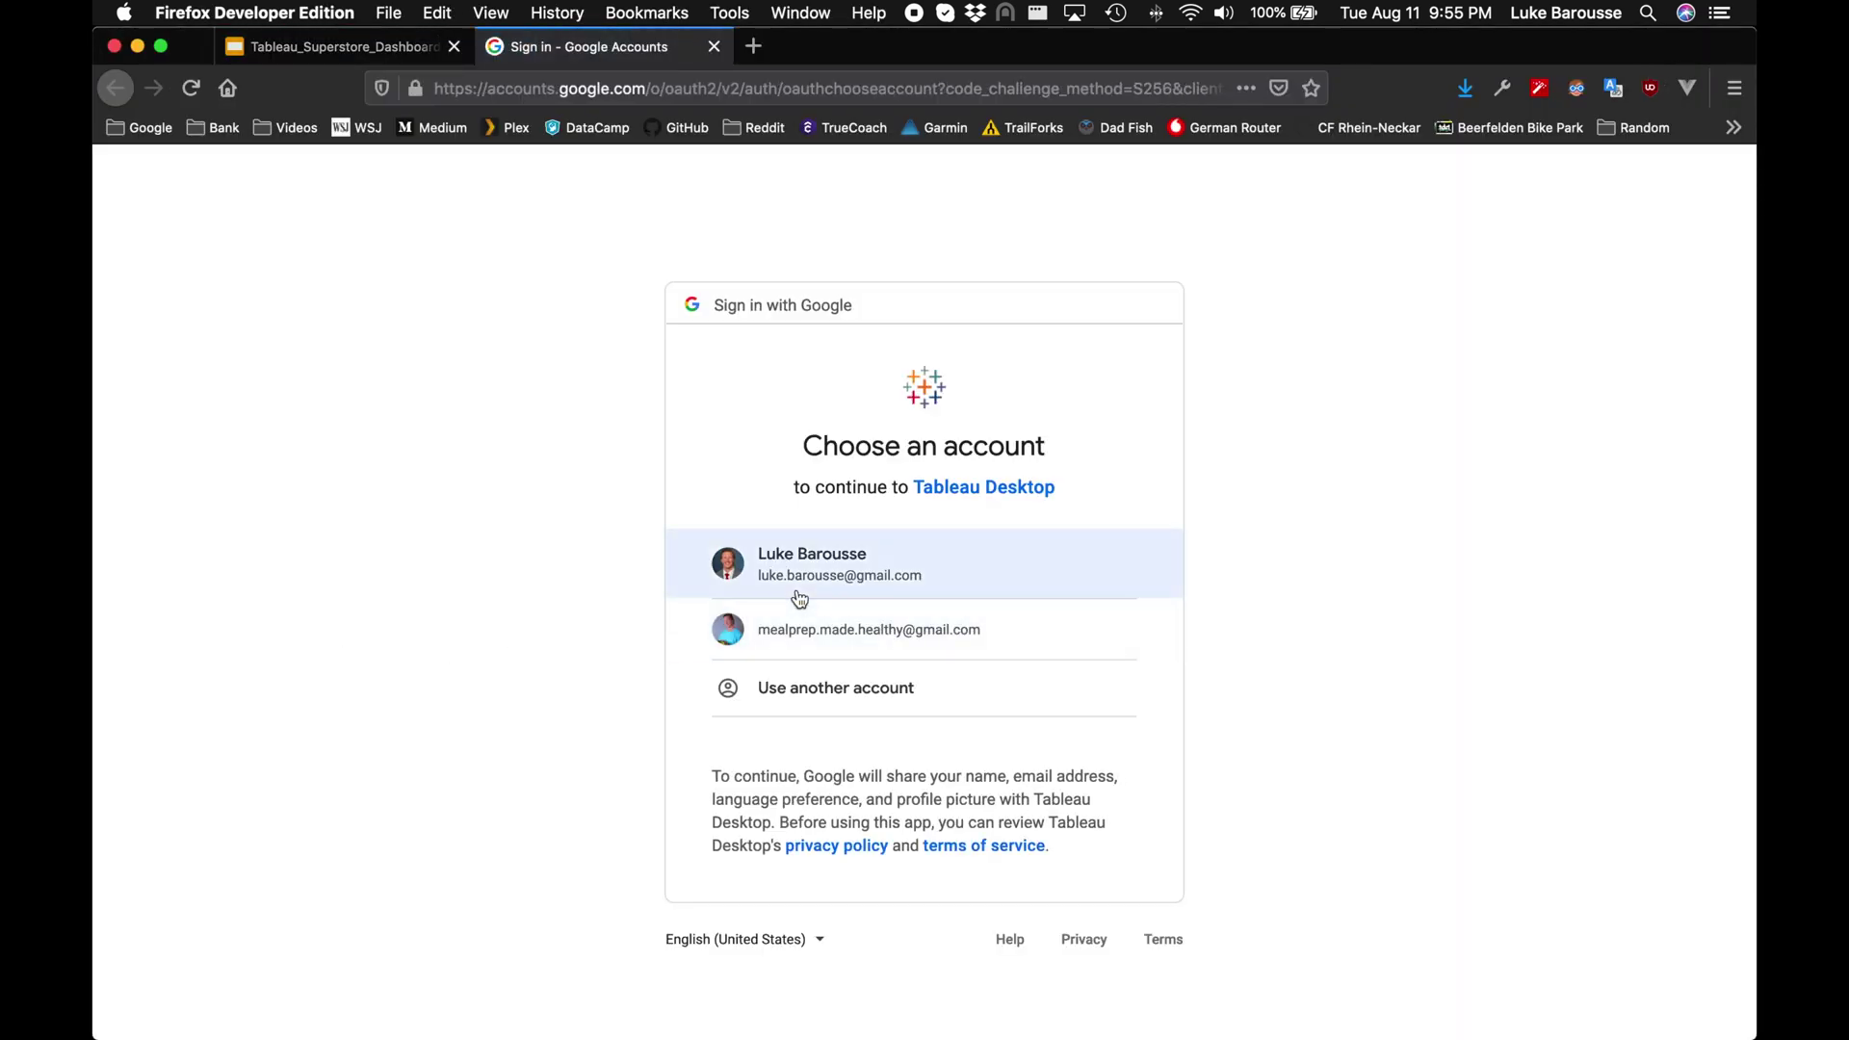
- Sign in with the Google account and allow Tableau Desktop access to Drive files
{"action": "left_click", "coordinate": [803, 585]}
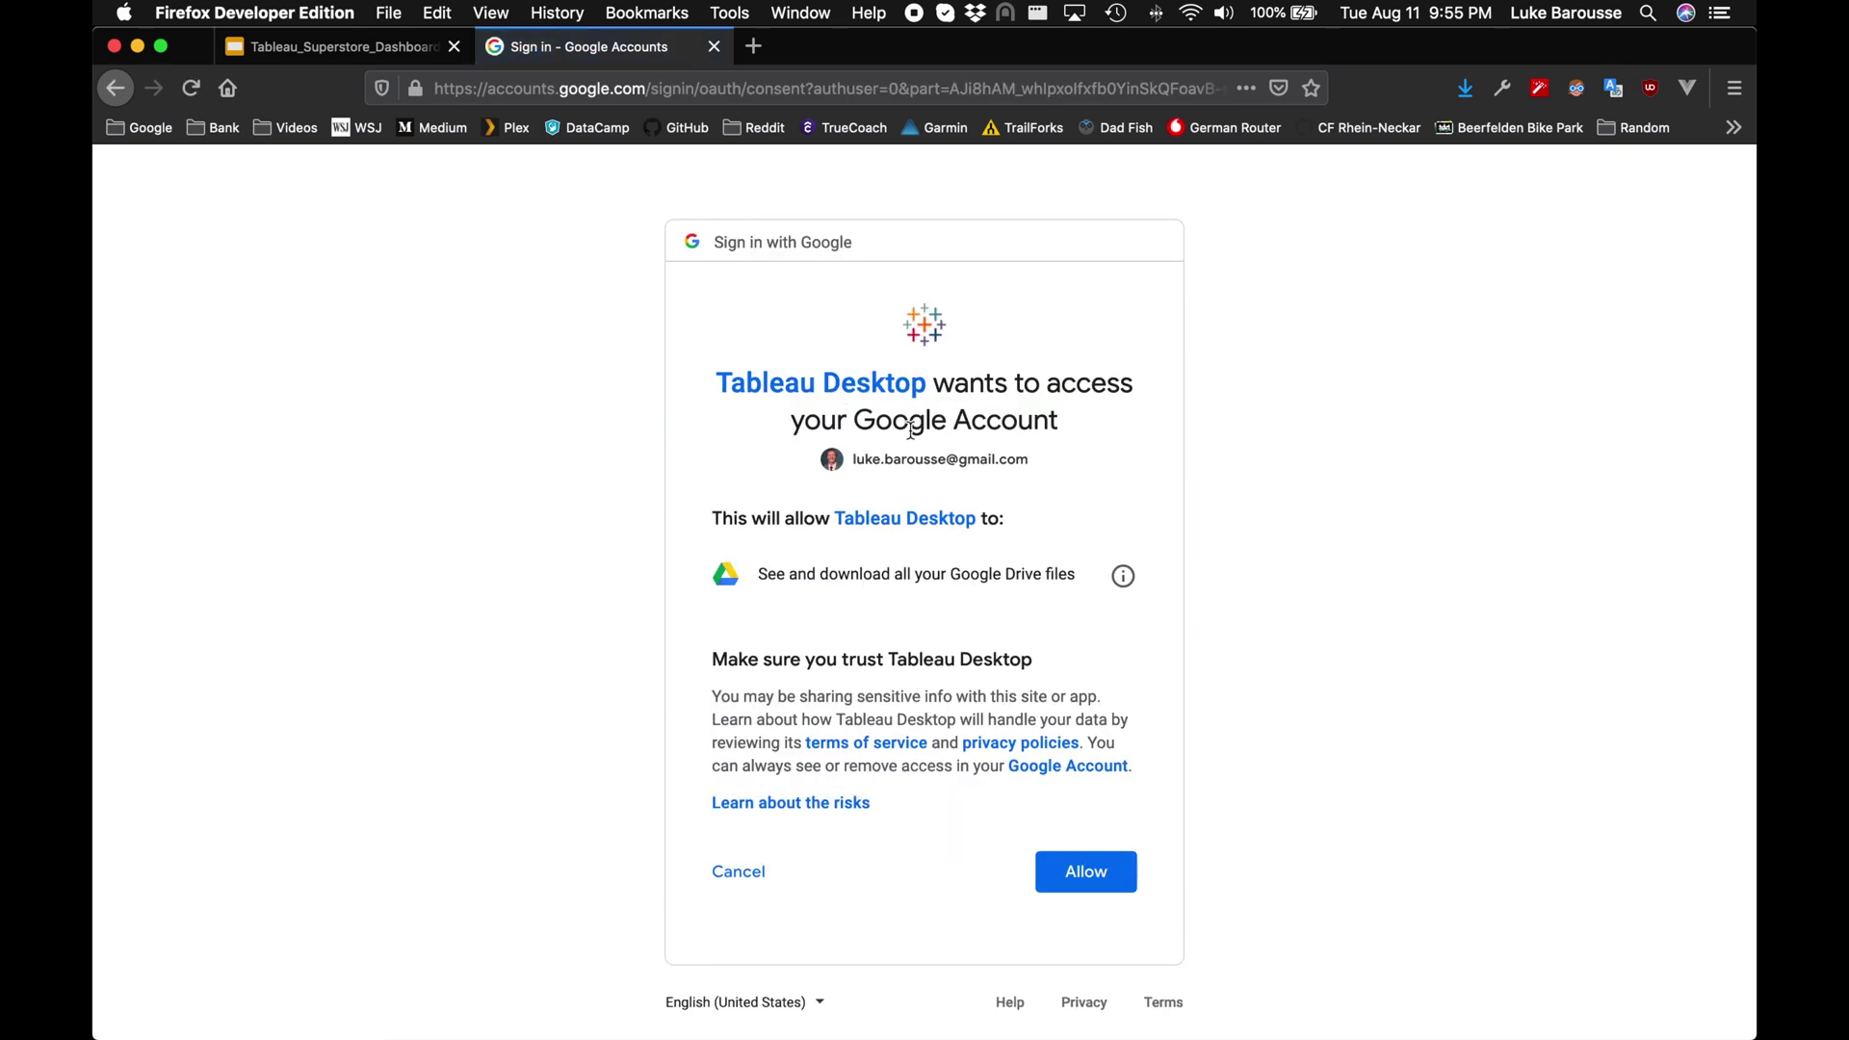
{"action": "left_click", "coordinate": [1092, 870]}
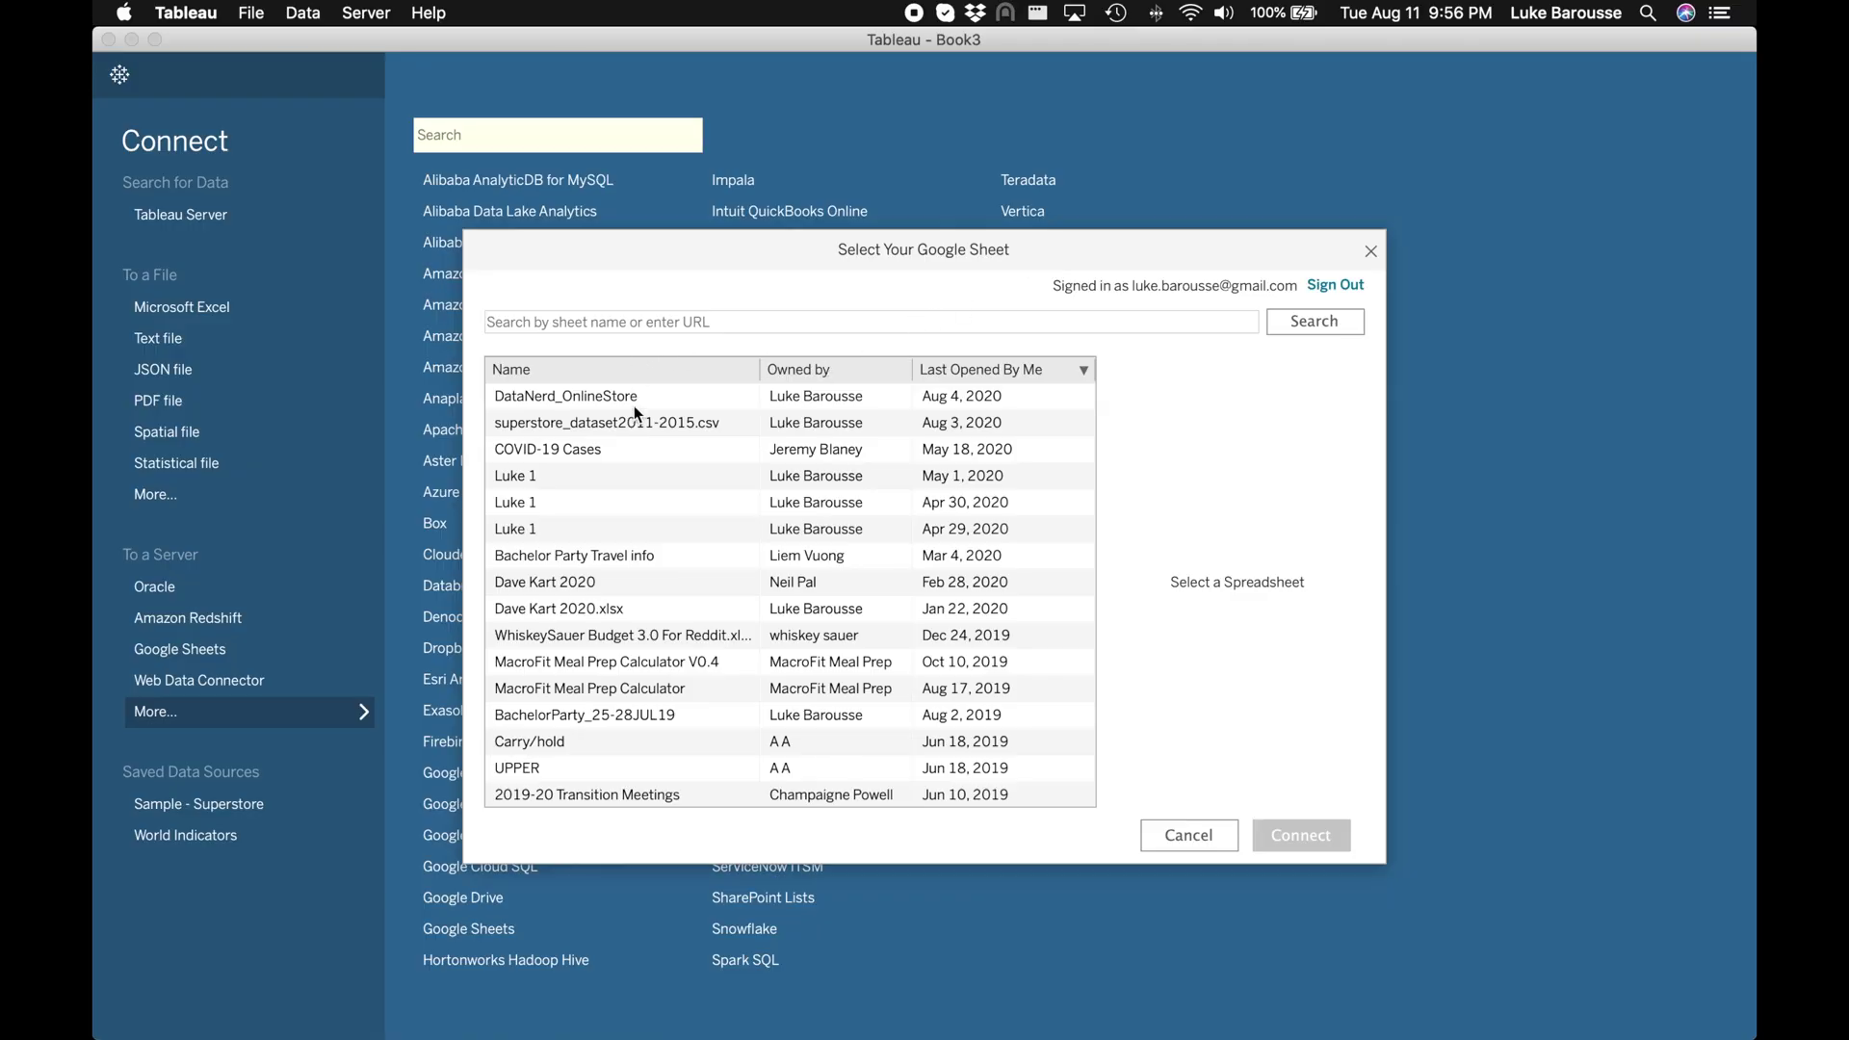
- Select the DataNerd_OnlineStore spreadsheet in the Google Sheet list and connect to it
{"action": "scroll", "coordinate": [740, 697], "scroll_direction": "down", "scroll_amount": 15}
{"action": "scroll", "coordinate": [742, 692], "scroll_direction": "up", "scroll_amount": 15}
{"action": "left_click", "coordinate": [579, 399]}
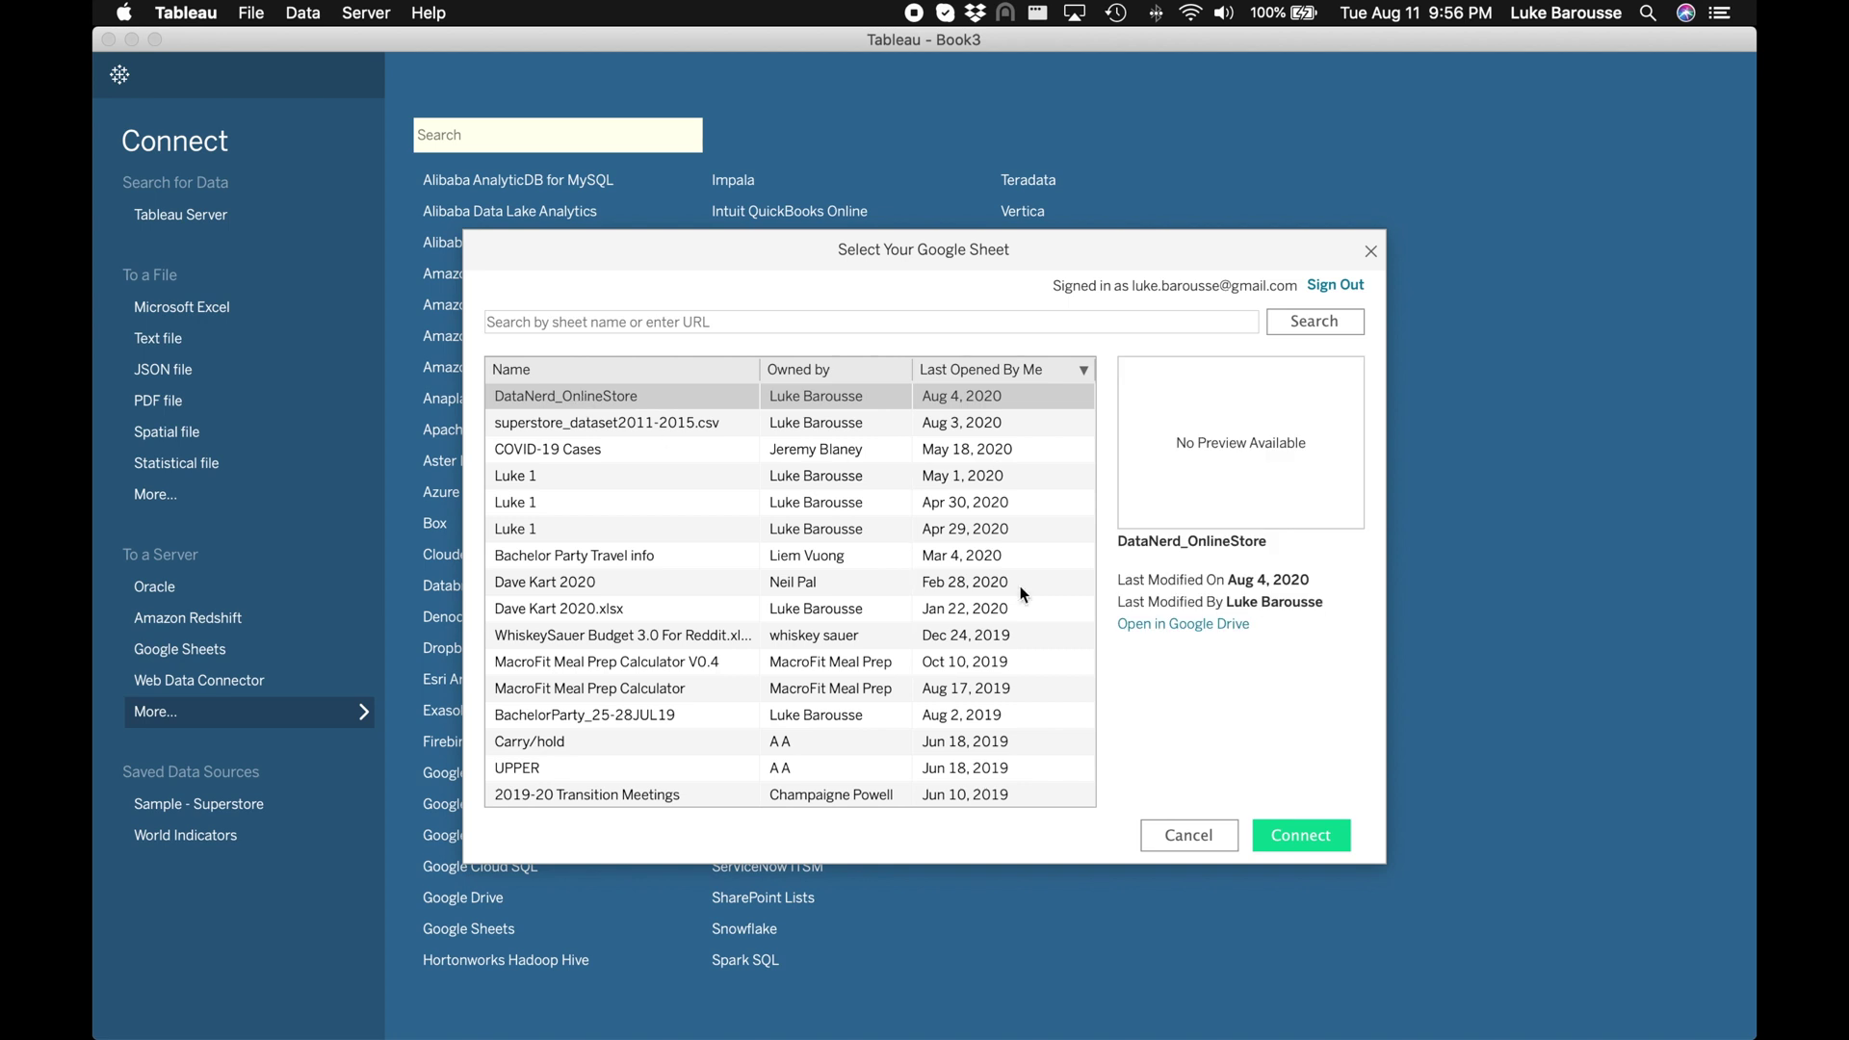
{"action": "left_click", "coordinate": [1316, 838]}
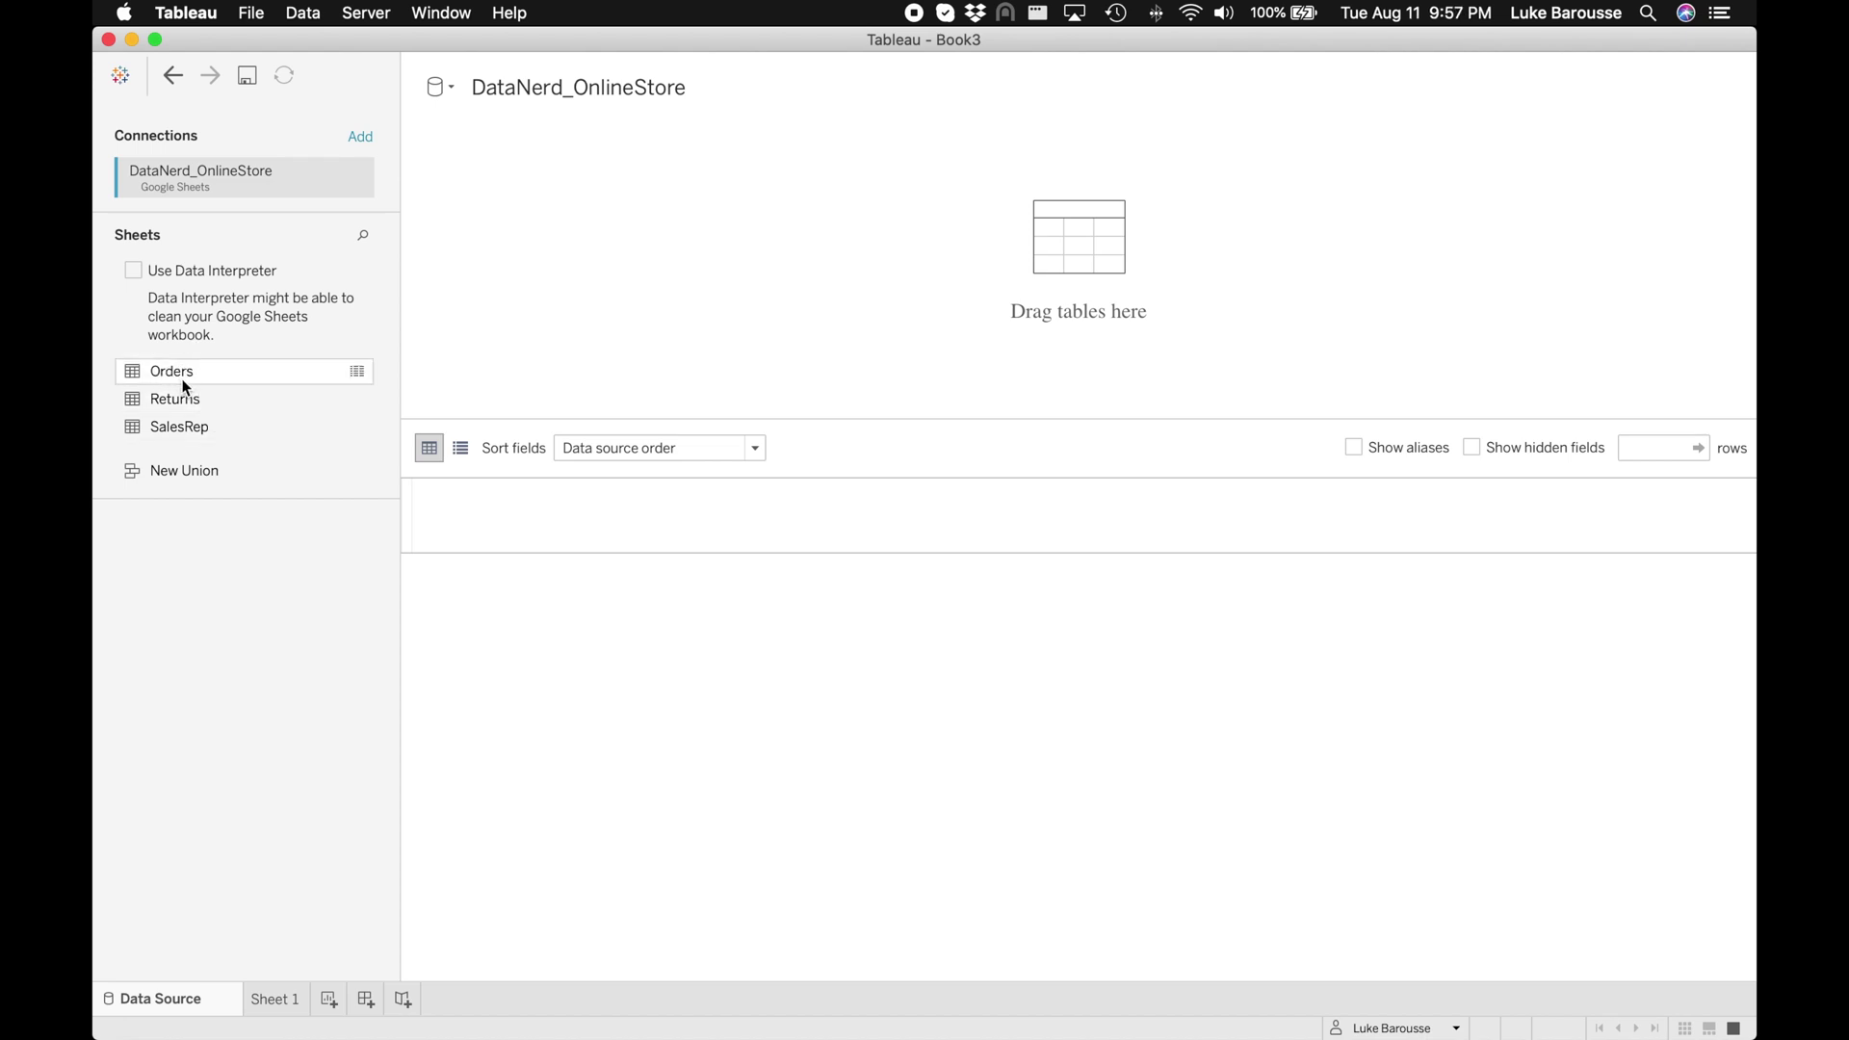
- Place the Orders table on the canvas and drop Returns beside it to relate them
{"action": "left_click_drag", "start_coordinate": [161, 369], "coordinate": [927, 291]}
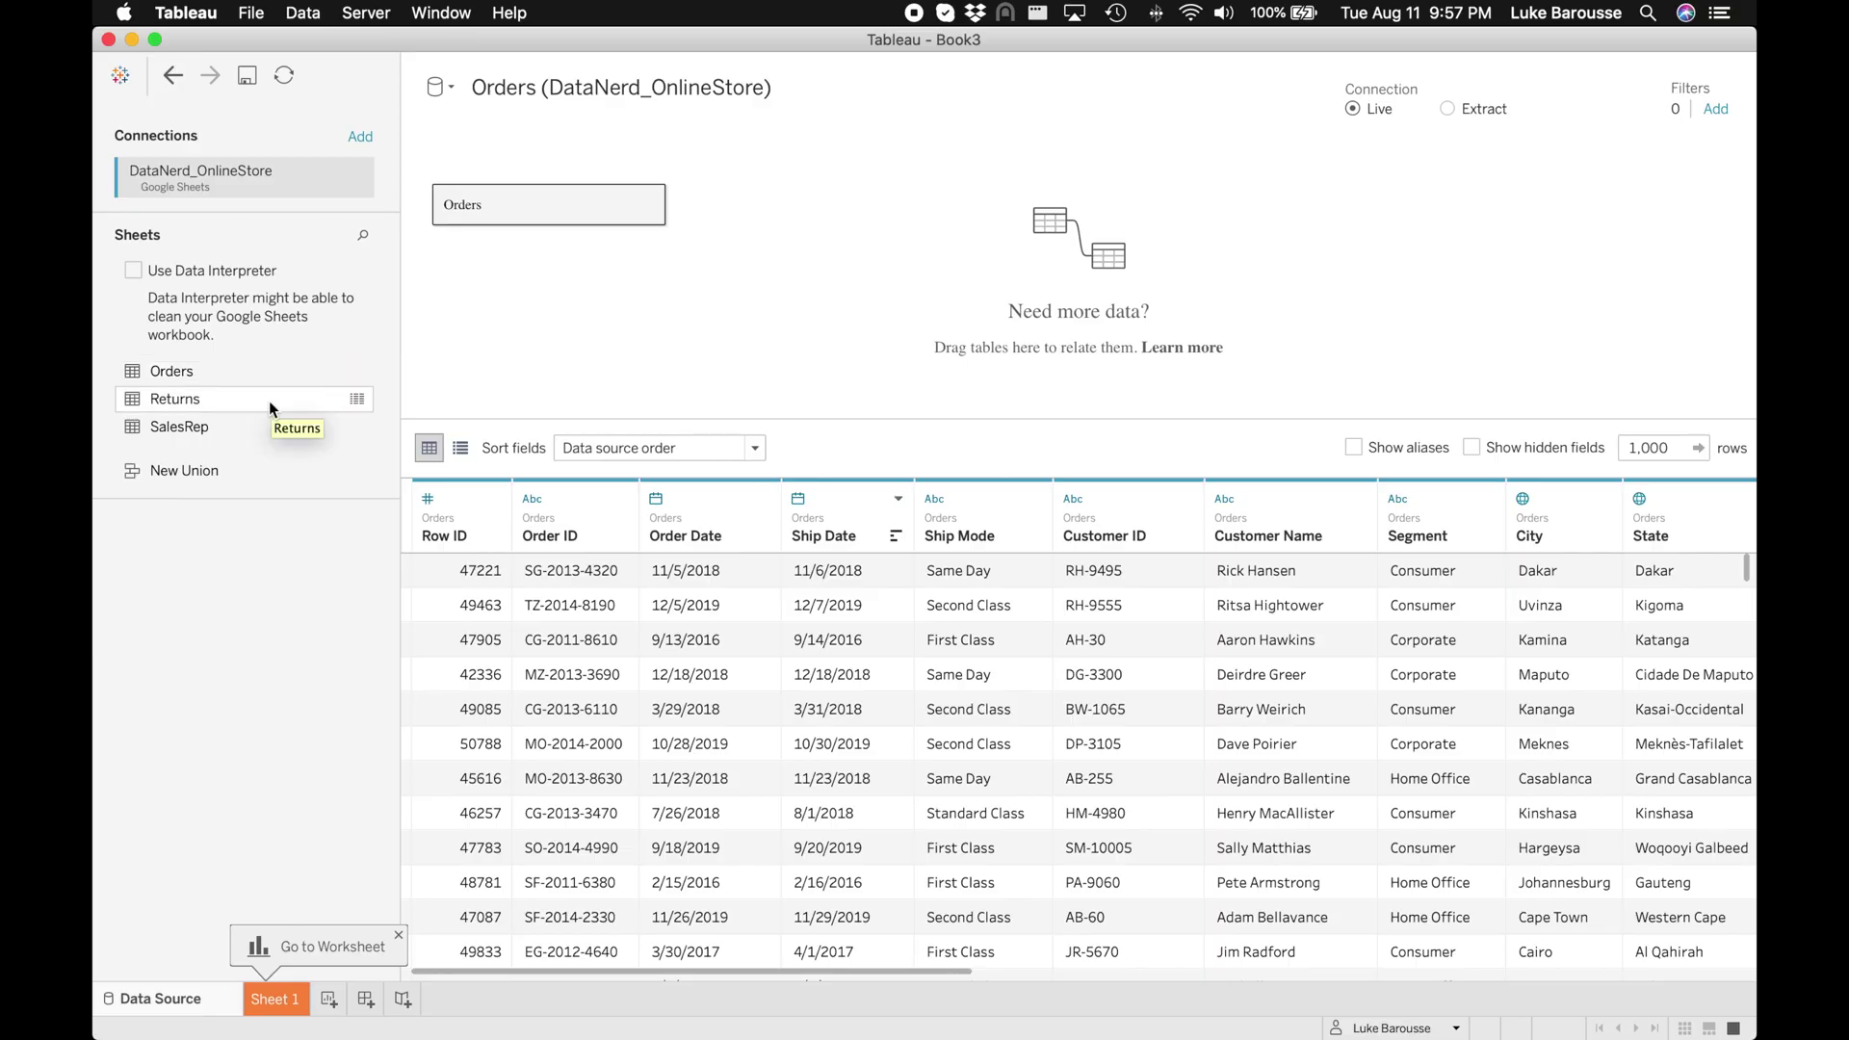
{"action": "left_click_drag", "start_coordinate": [257, 400], "coordinate": [807, 214]}
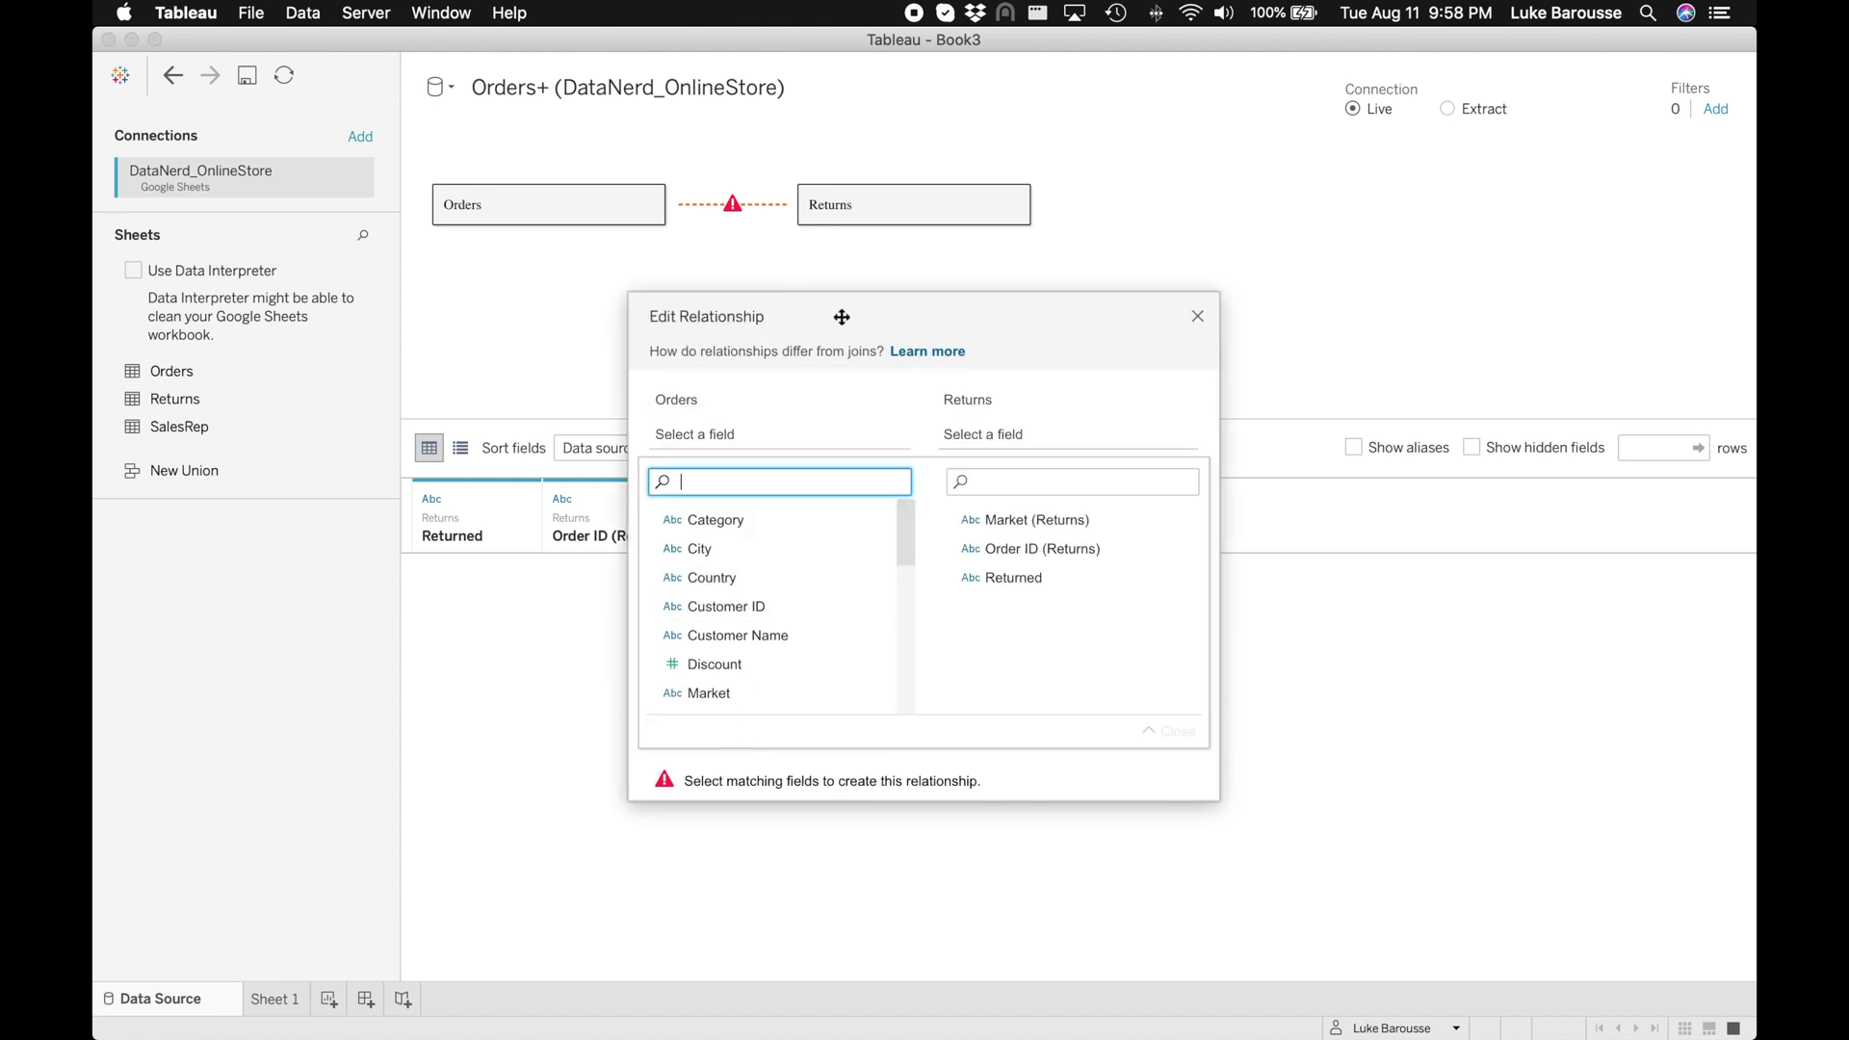
- Match Order ID in Orders to Order ID (Returns) and close the relationship editor
{"action": "left_click_drag", "start_coordinate": [850, 310], "coordinate": [1213, 301]}
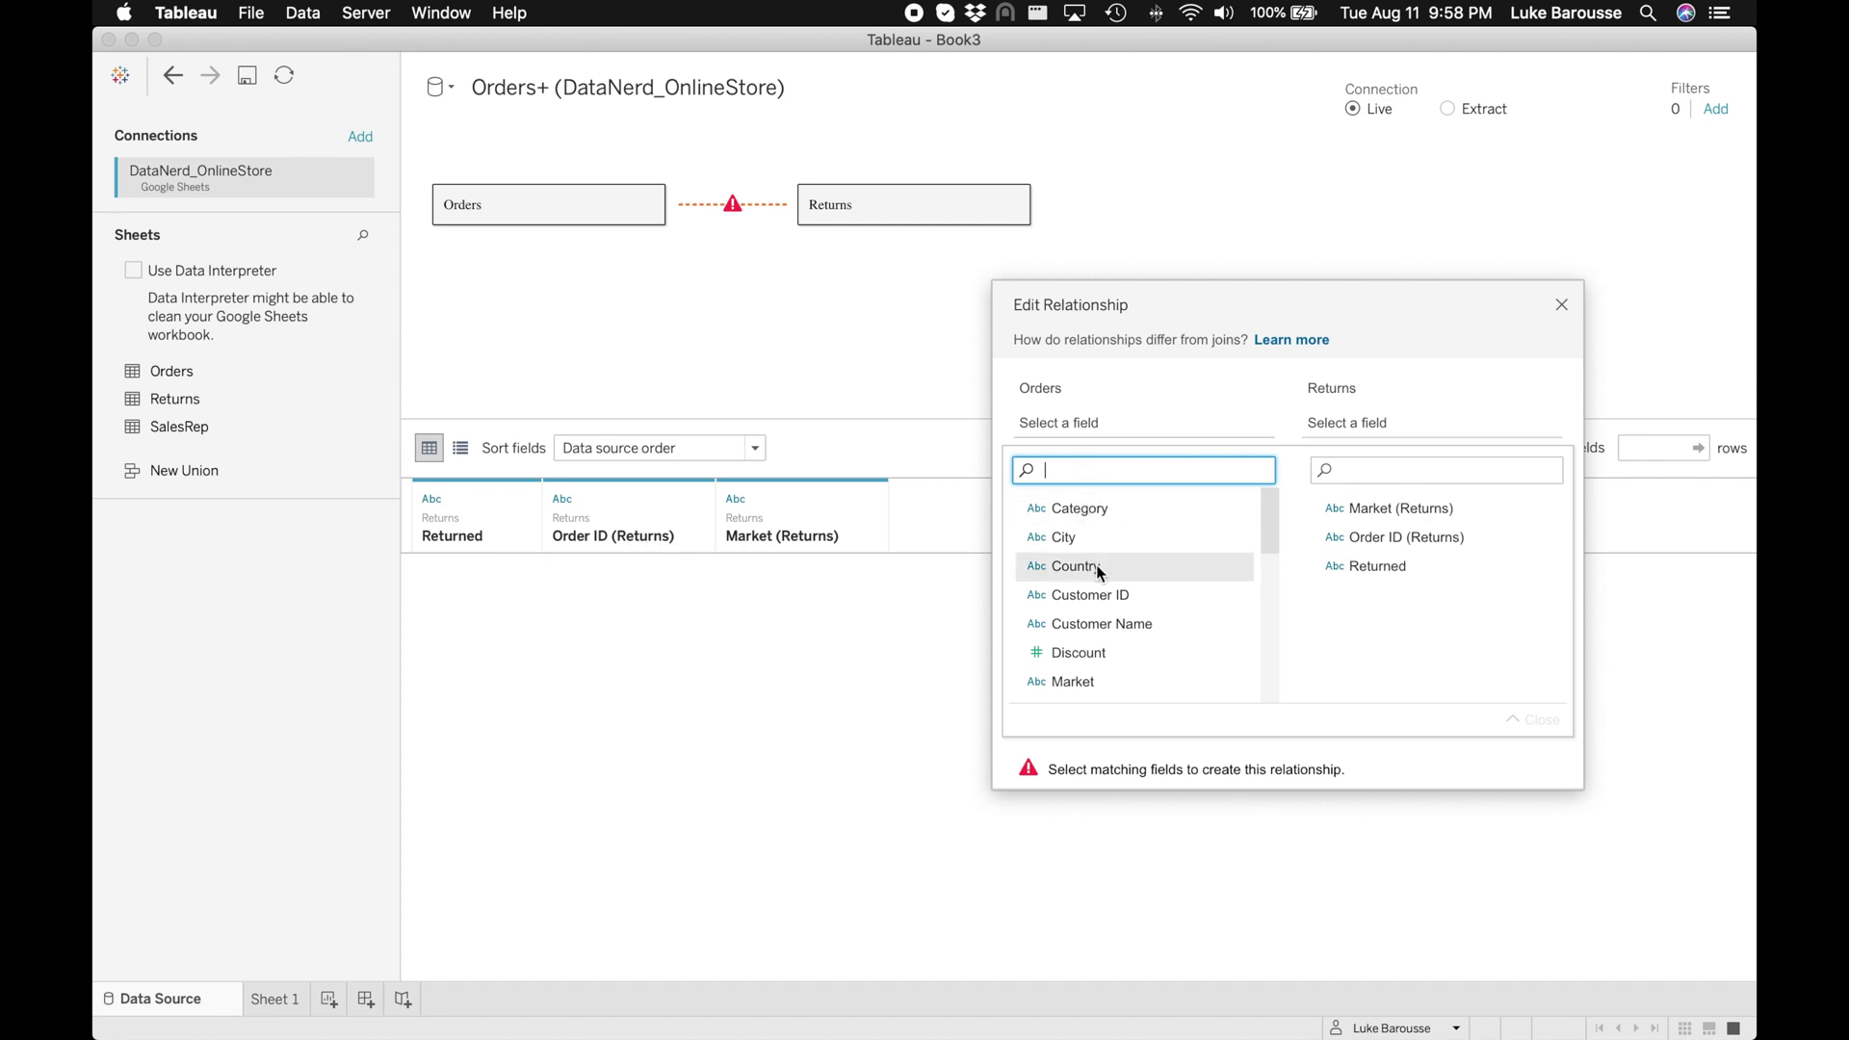
{"action": "scroll", "coordinate": [1097, 568], "scroll_direction": "down", "scroll_amount": 3}
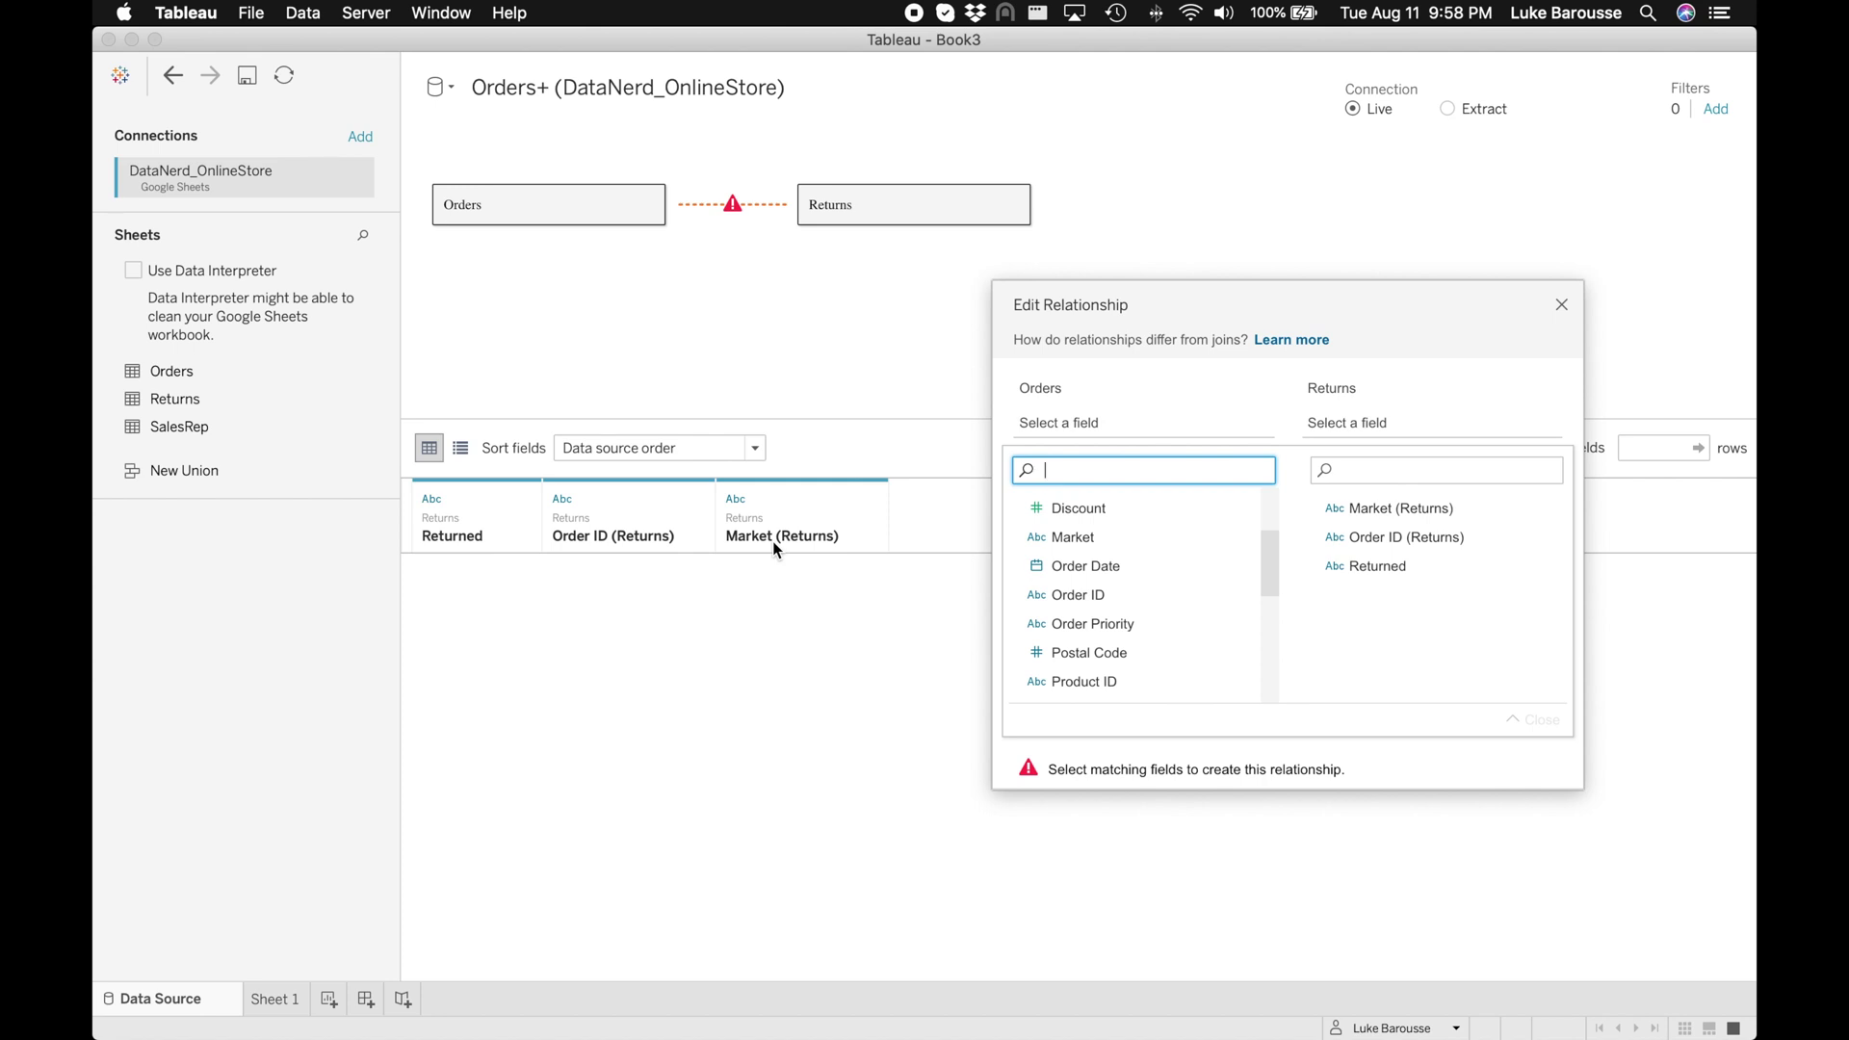
{"action": "left_click", "coordinate": [1096, 602]}
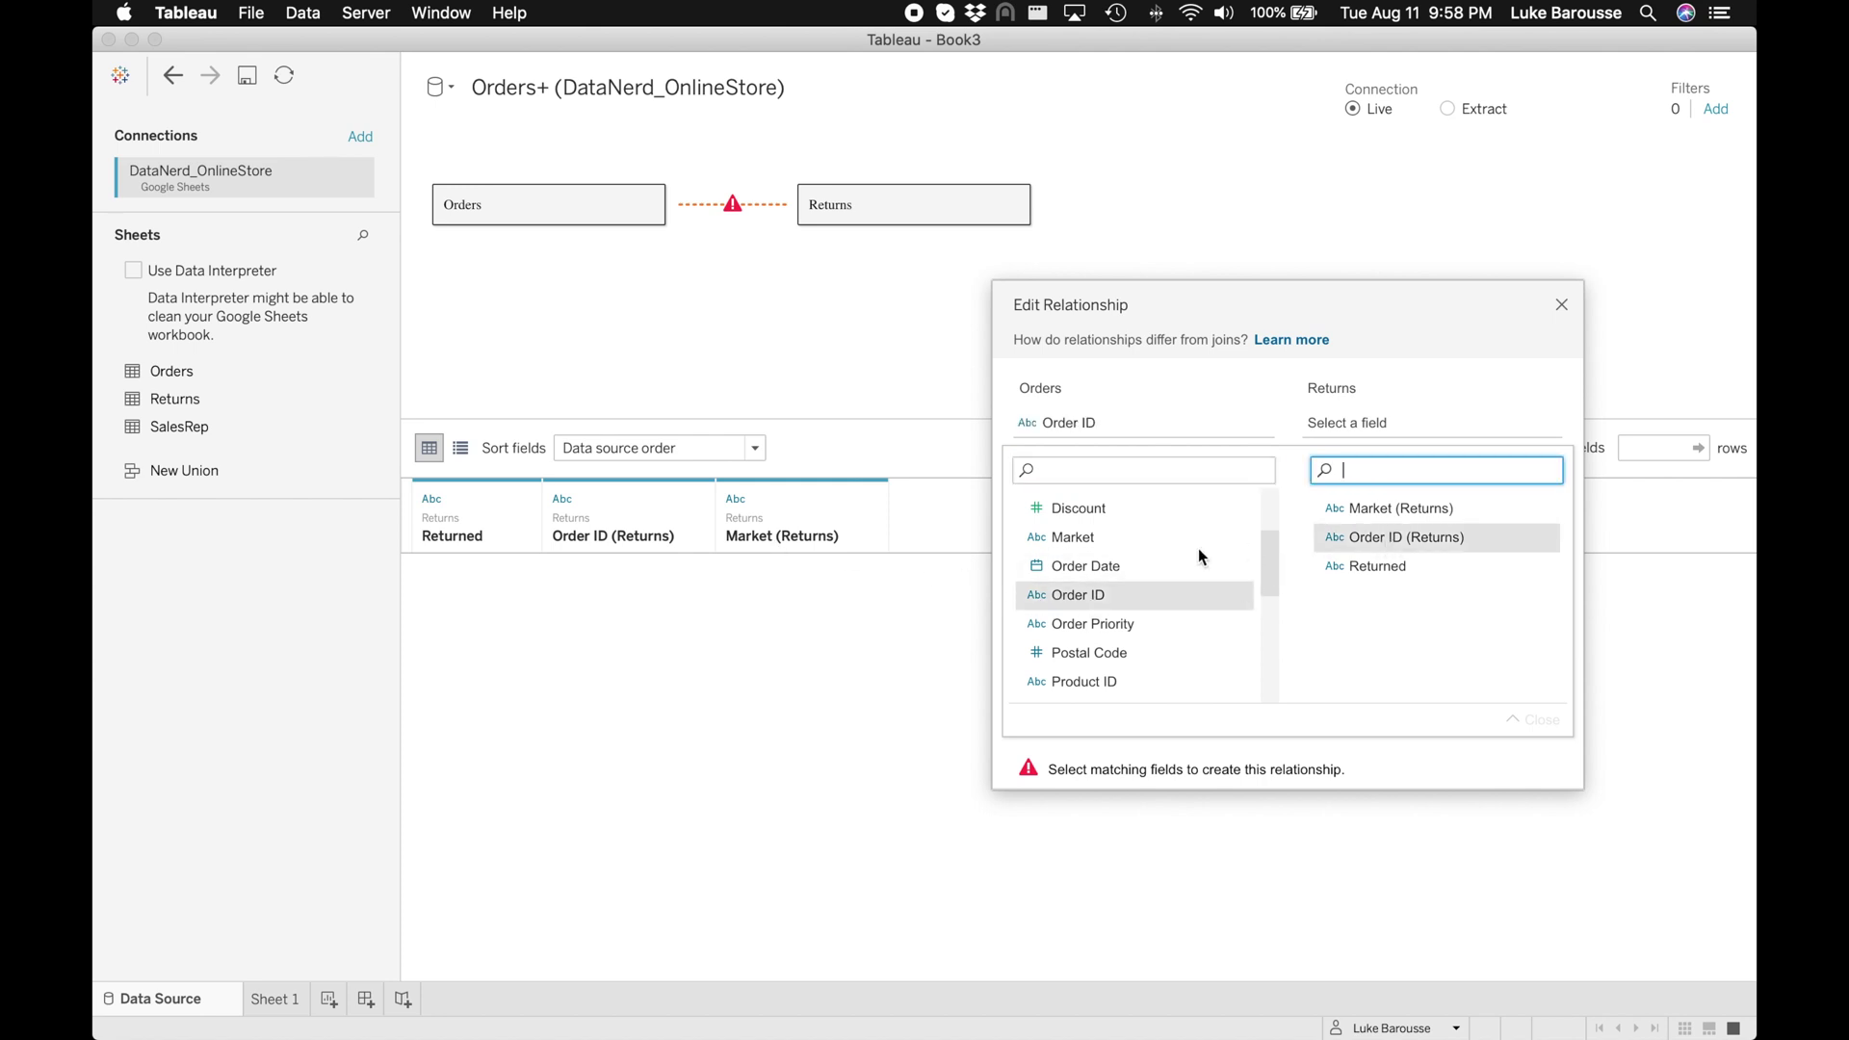
{"action": "left_click", "coordinate": [1329, 539]}
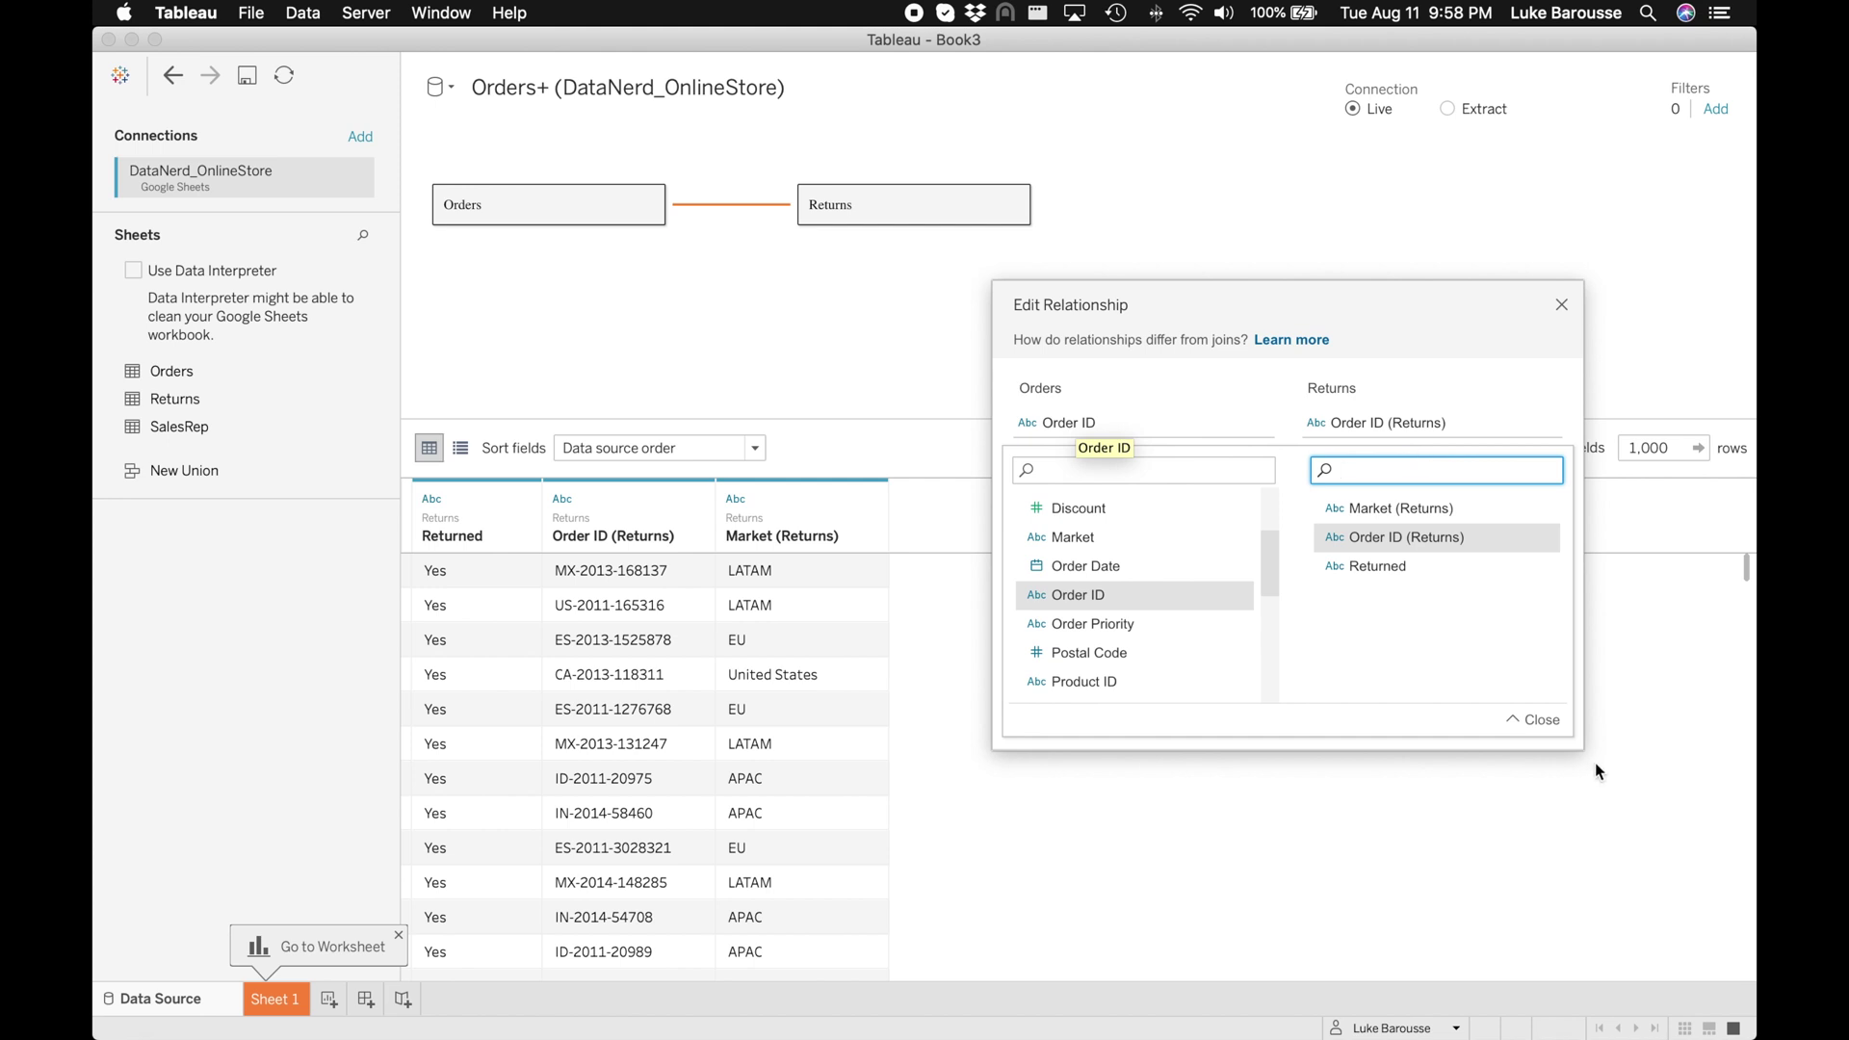
{"action": "left_click", "coordinate": [1538, 721]}
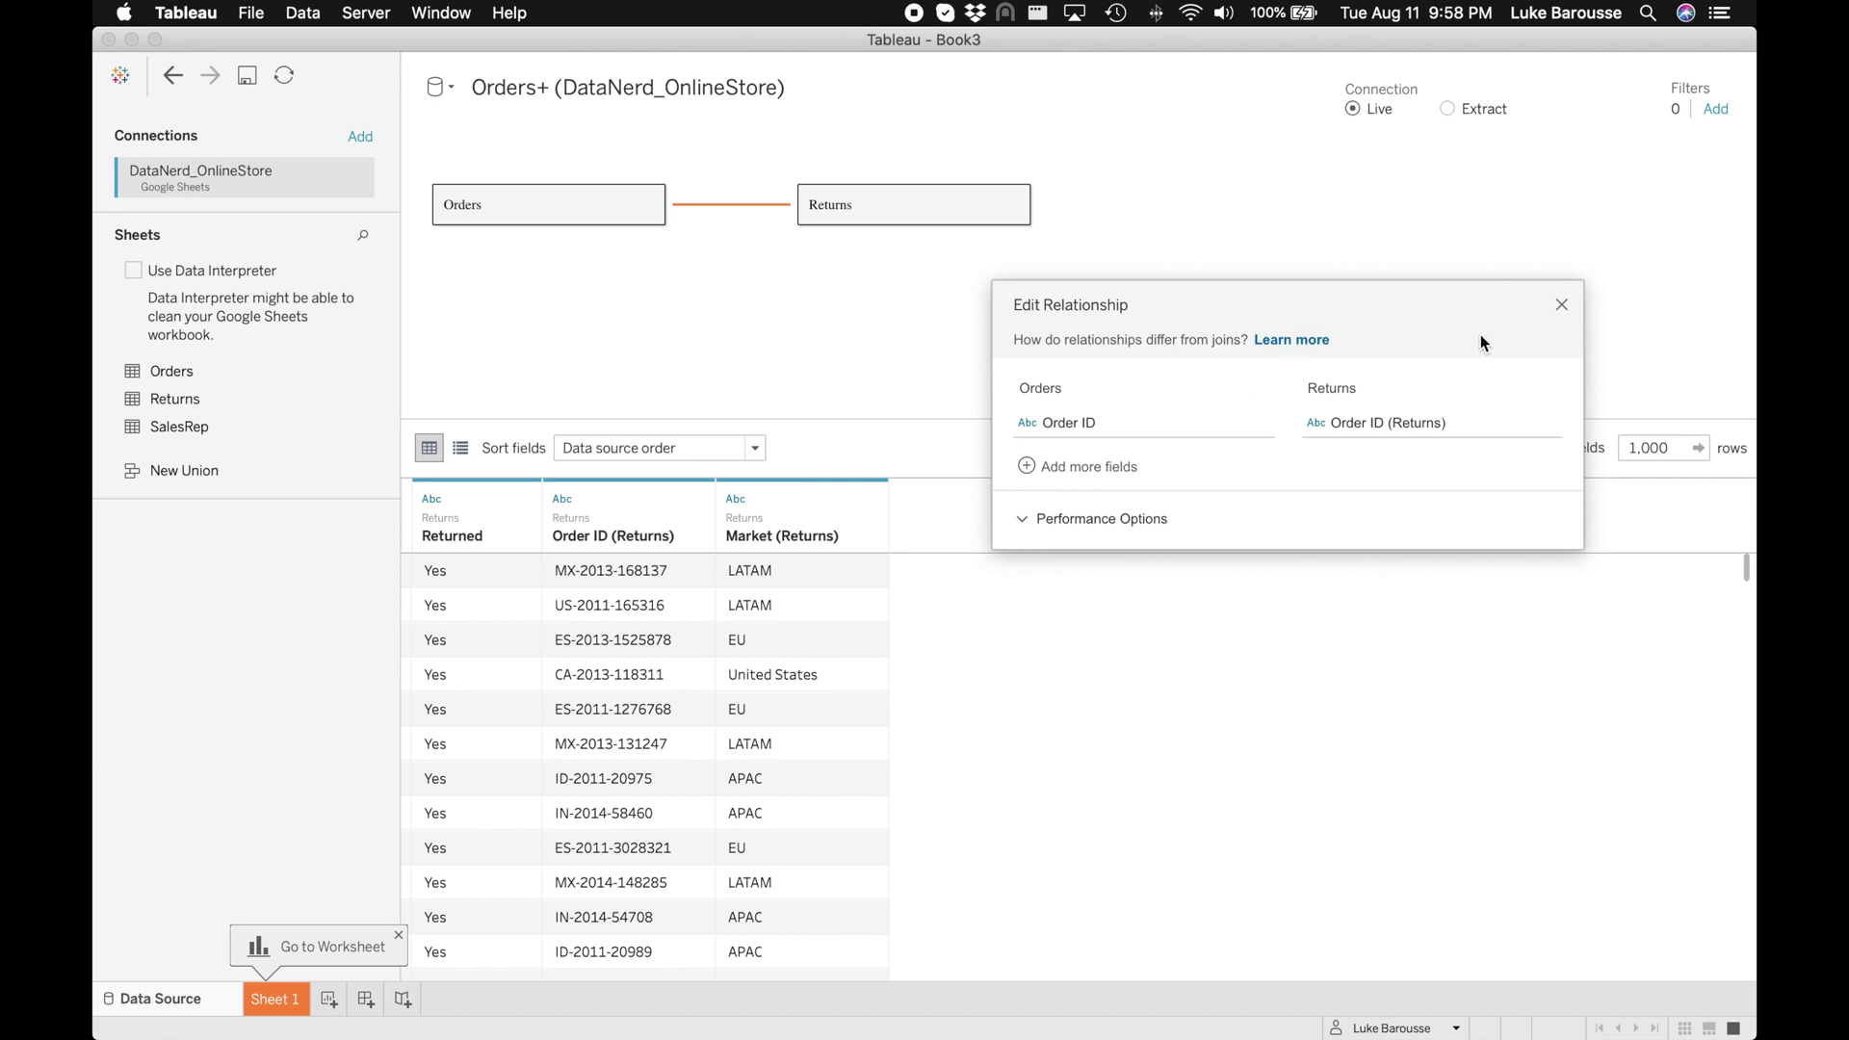
{"action": "left_click", "coordinate": [1561, 306]}
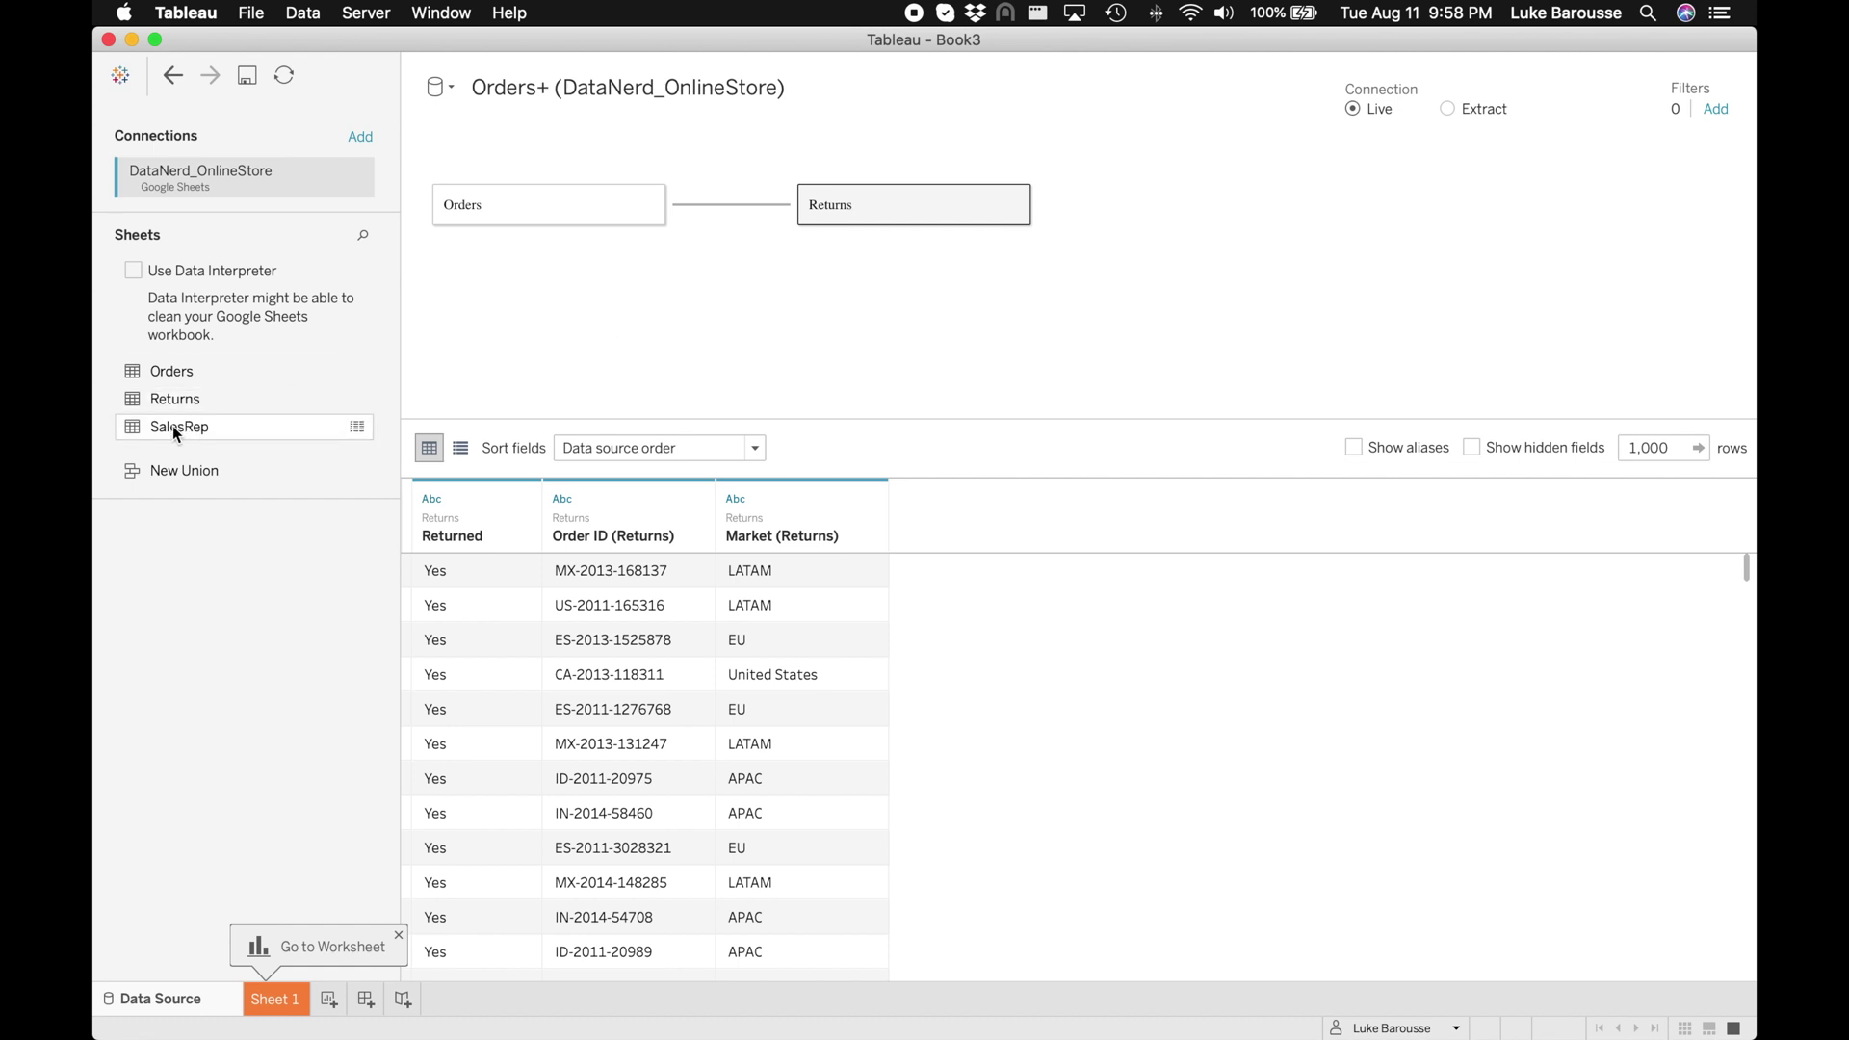
- Relate the SalesRep table to Orders on Region = Region (SalesRep)
{"action": "left_click_drag", "start_coordinate": [175, 433], "coordinate": [842, 288]}
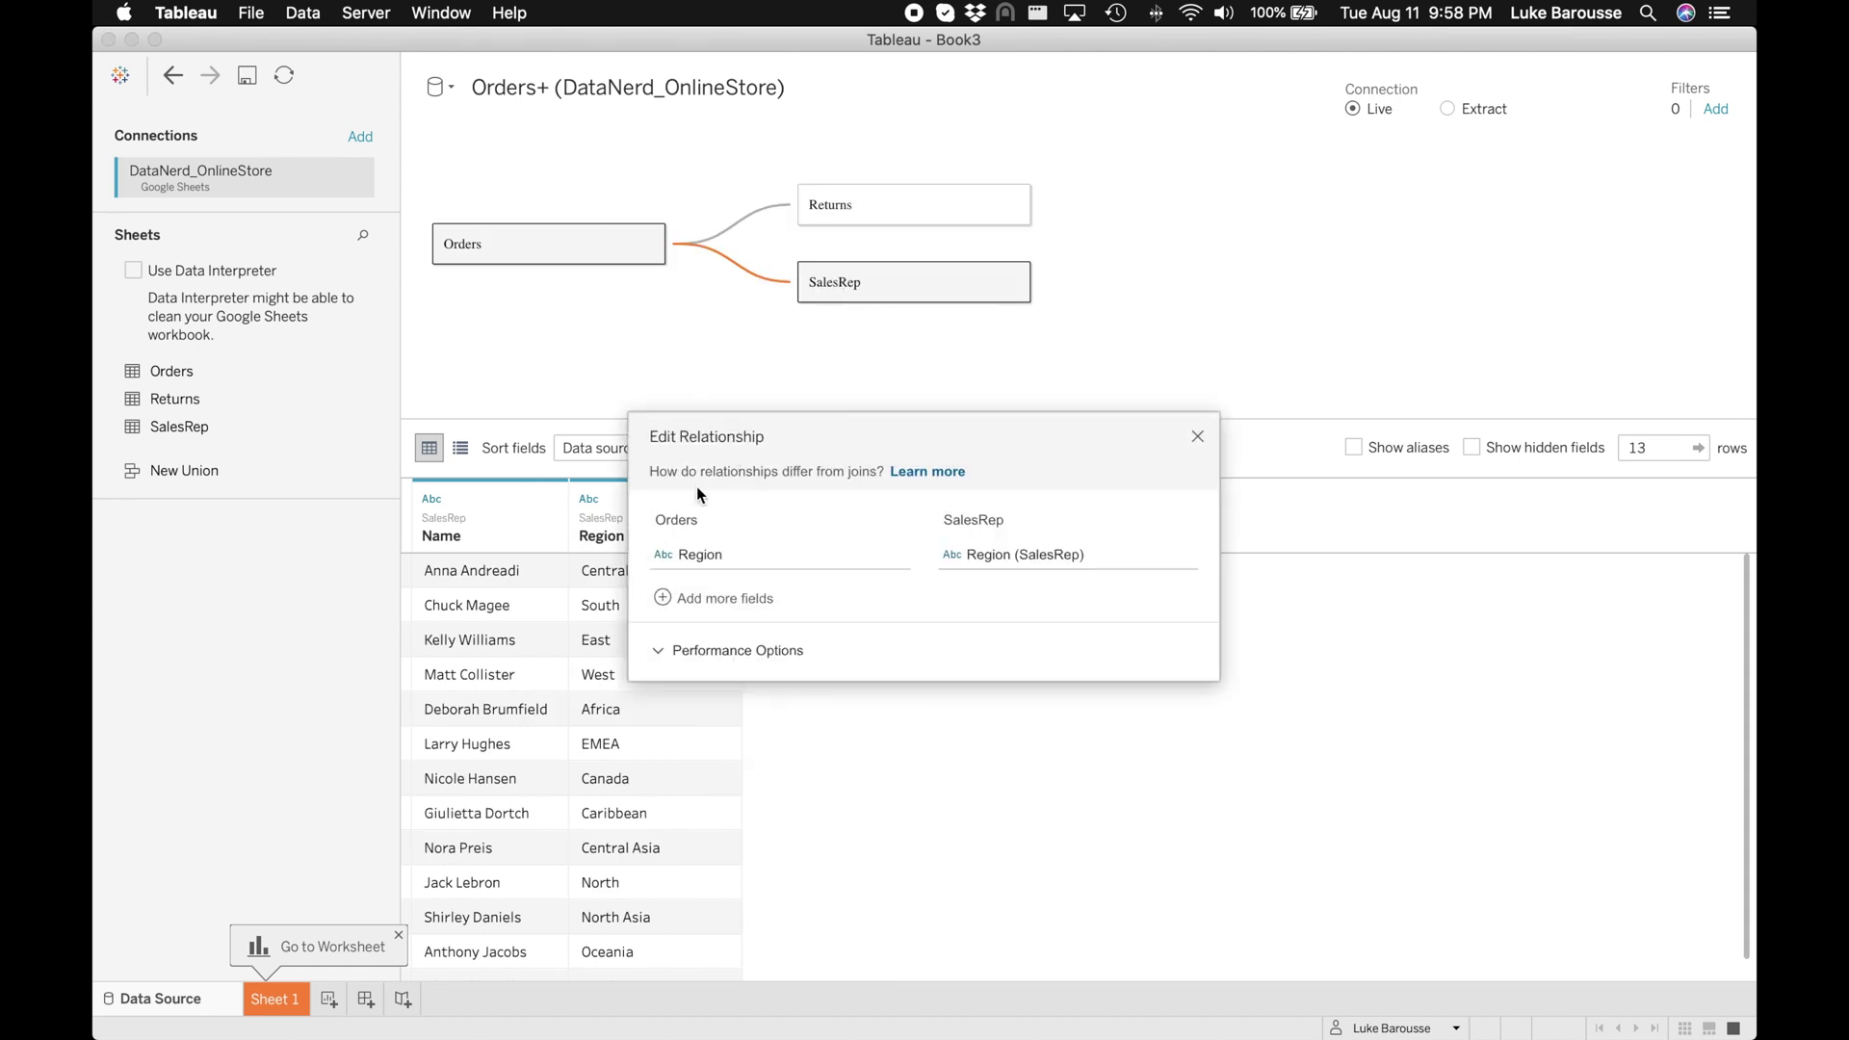
{"action": "left_click_drag", "start_coordinate": [774, 444], "coordinate": [1080, 416]}
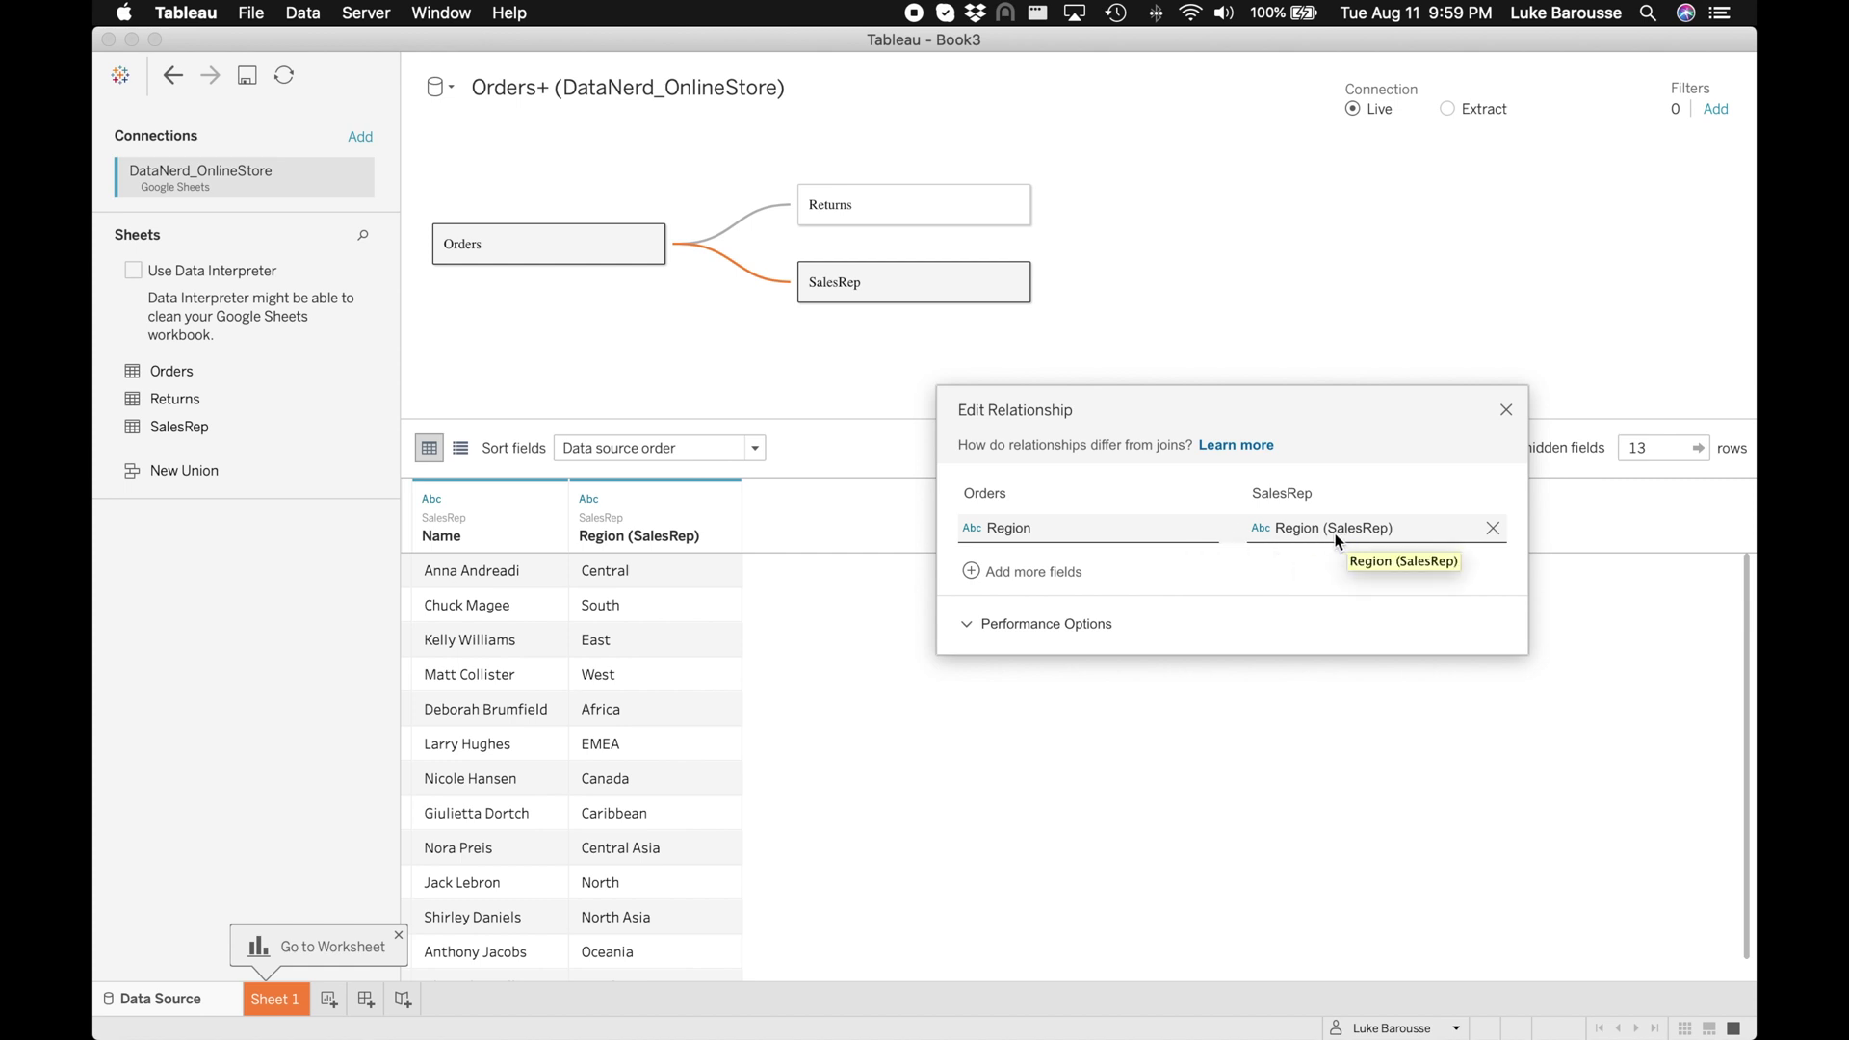
{"action": "left_click", "coordinate": [1507, 410]}
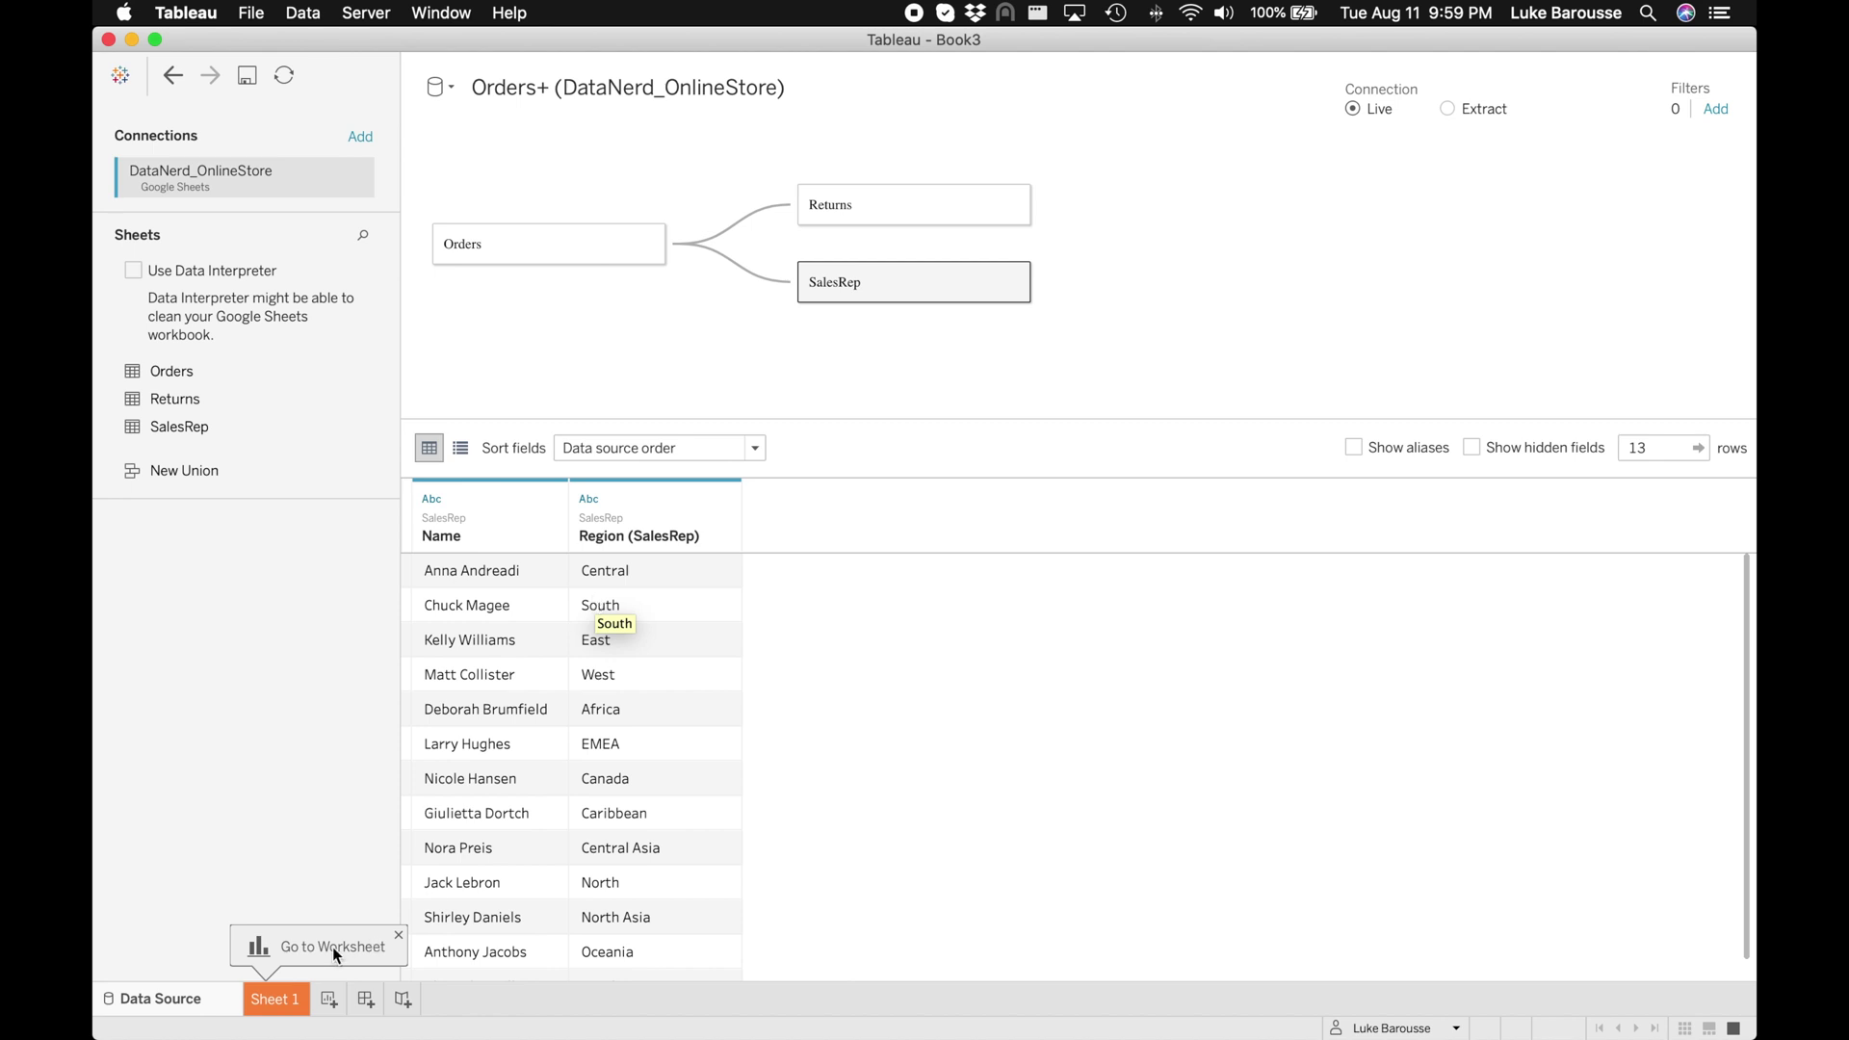
{"action": "left_click", "coordinate": [282, 1002]}
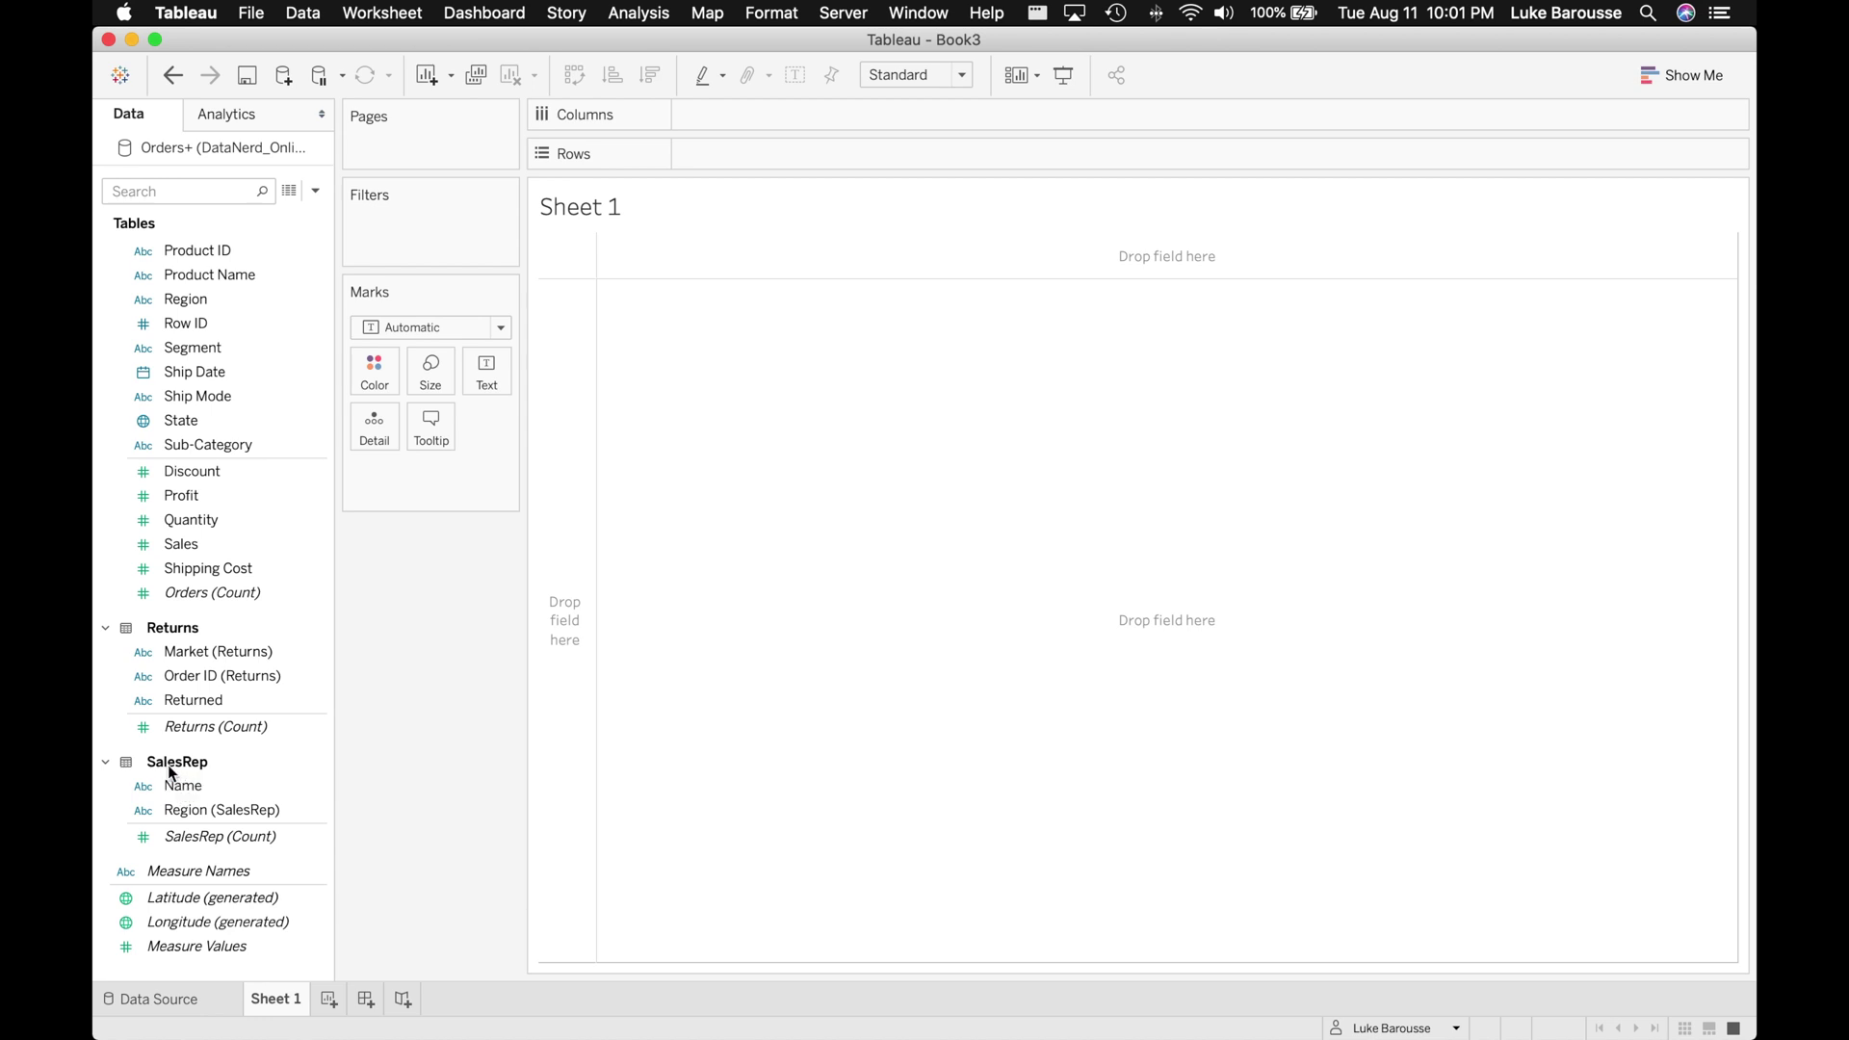
- Put the SalesRep Name field on Rows to list the thirteen sales reps
{"action": "left_click_drag", "start_coordinate": [184, 783], "coordinate": [706, 154]}
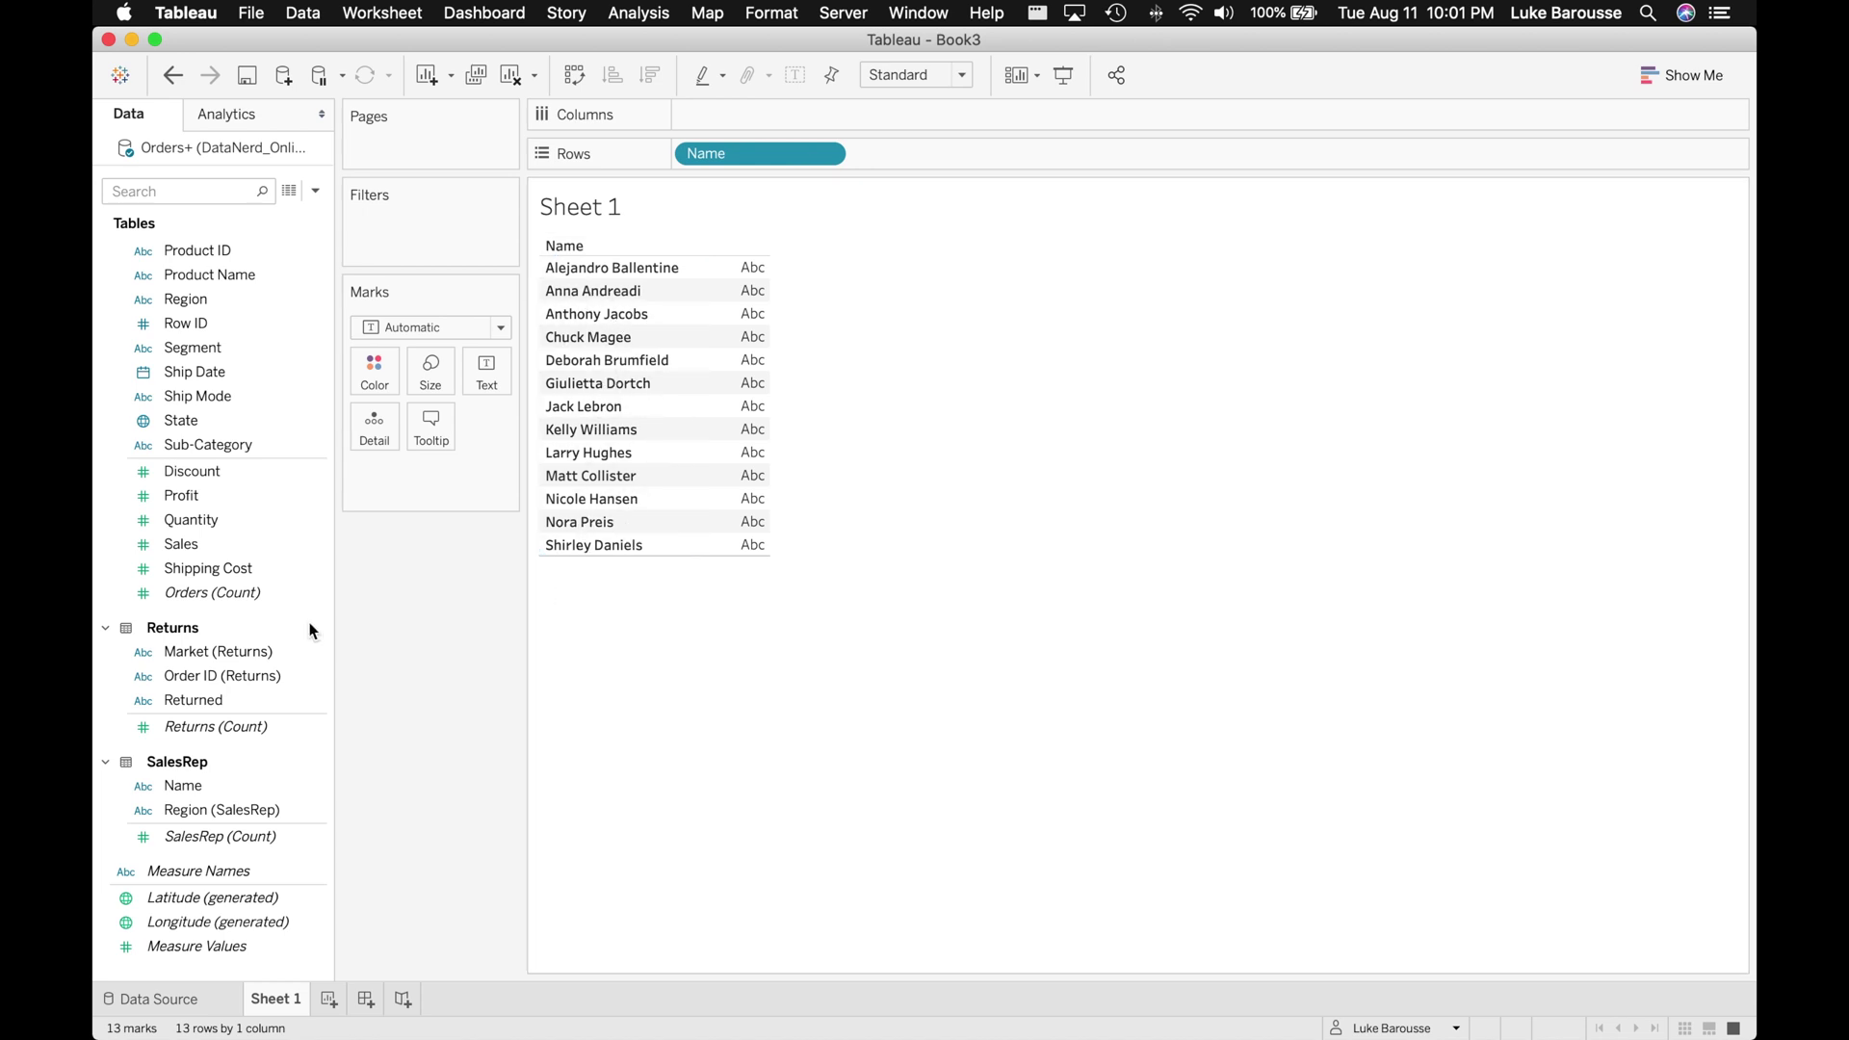
{"action": "scroll", "coordinate": [195, 620], "scroll_direction": "up", "scroll_amount": 5}
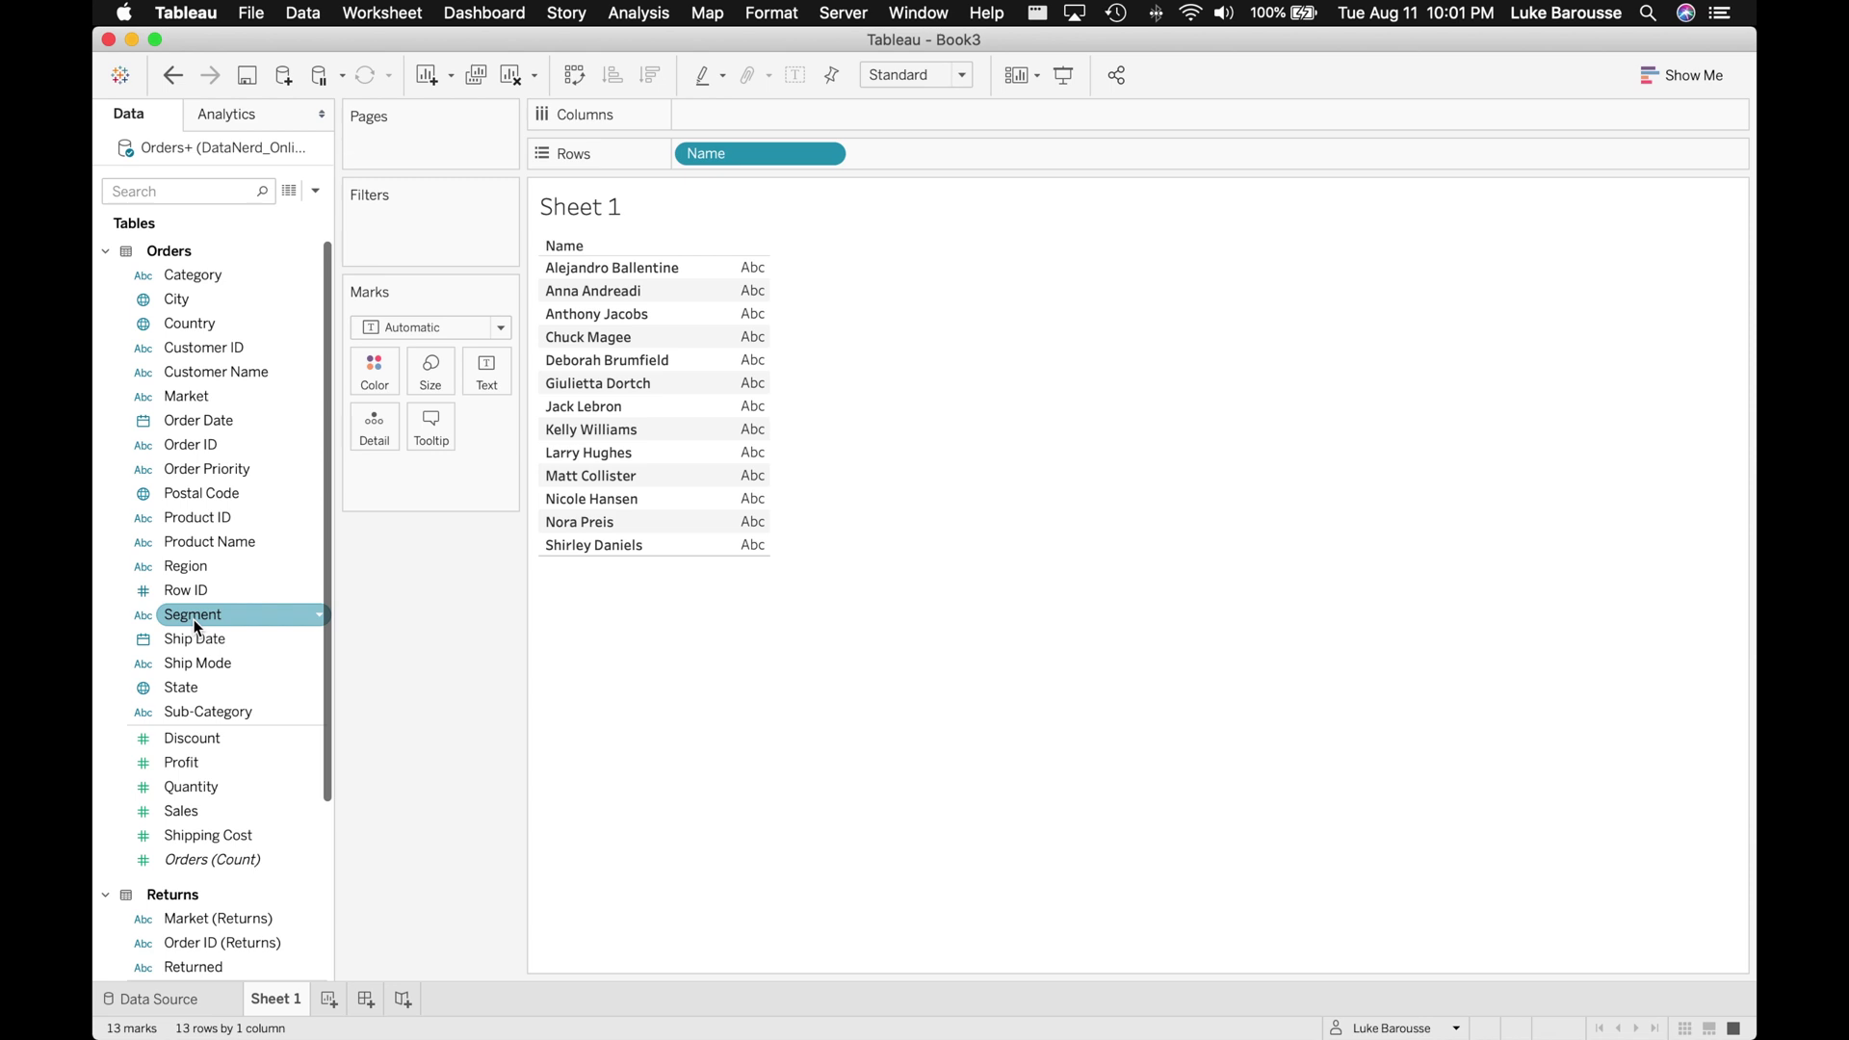
{"action": "left_click", "coordinate": [182, 767]}
- Add Profit to Columns as SUM(Profit) bars per rep, then split them by Order Date year
{"action": "mouse_move", "coordinate": [182, 766]}
{"action": "left_mouse_down"}
{"action": "mouse_move", "coordinate": [724, 235]}
{"action": "mouse_move", "coordinate": [755, 137]}
{"action": "mouse_move", "coordinate": [731, 120]}
{"action": "left_mouse_up"}
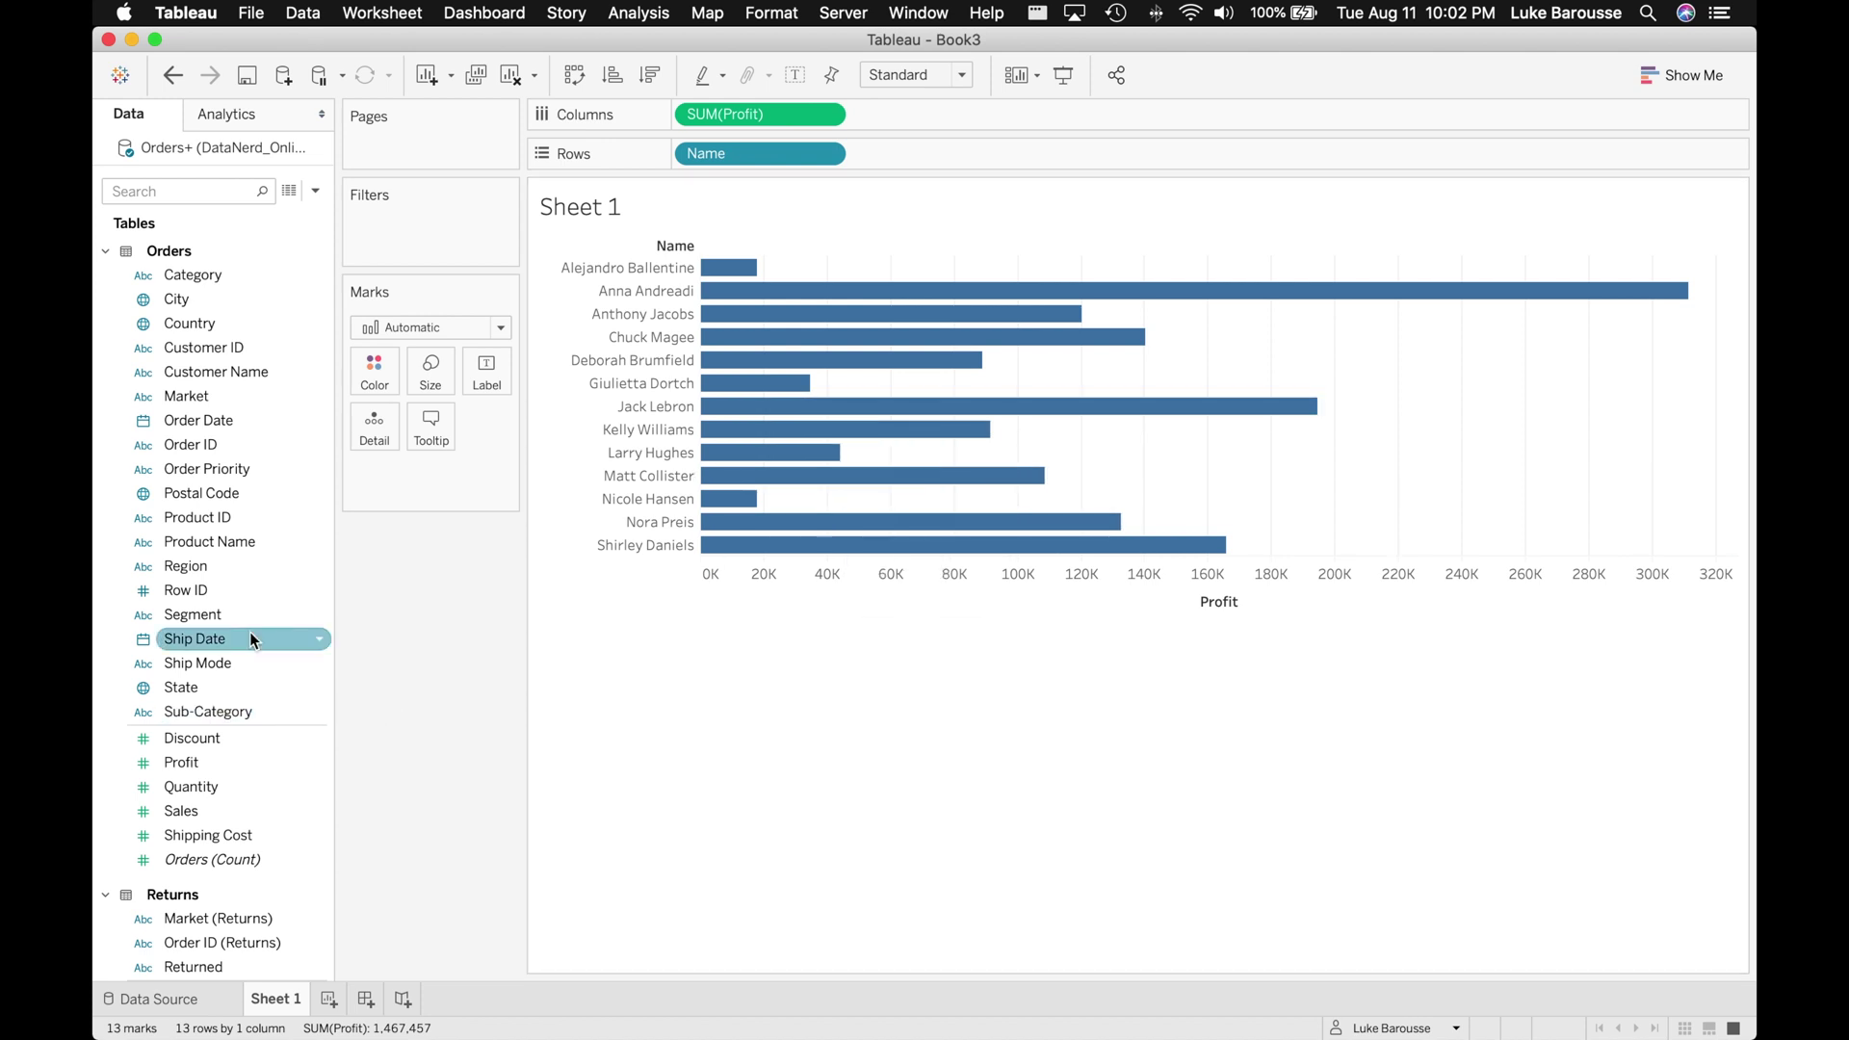
{"action": "left_click_drag", "start_coordinate": [225, 423], "coordinate": [950, 109]}
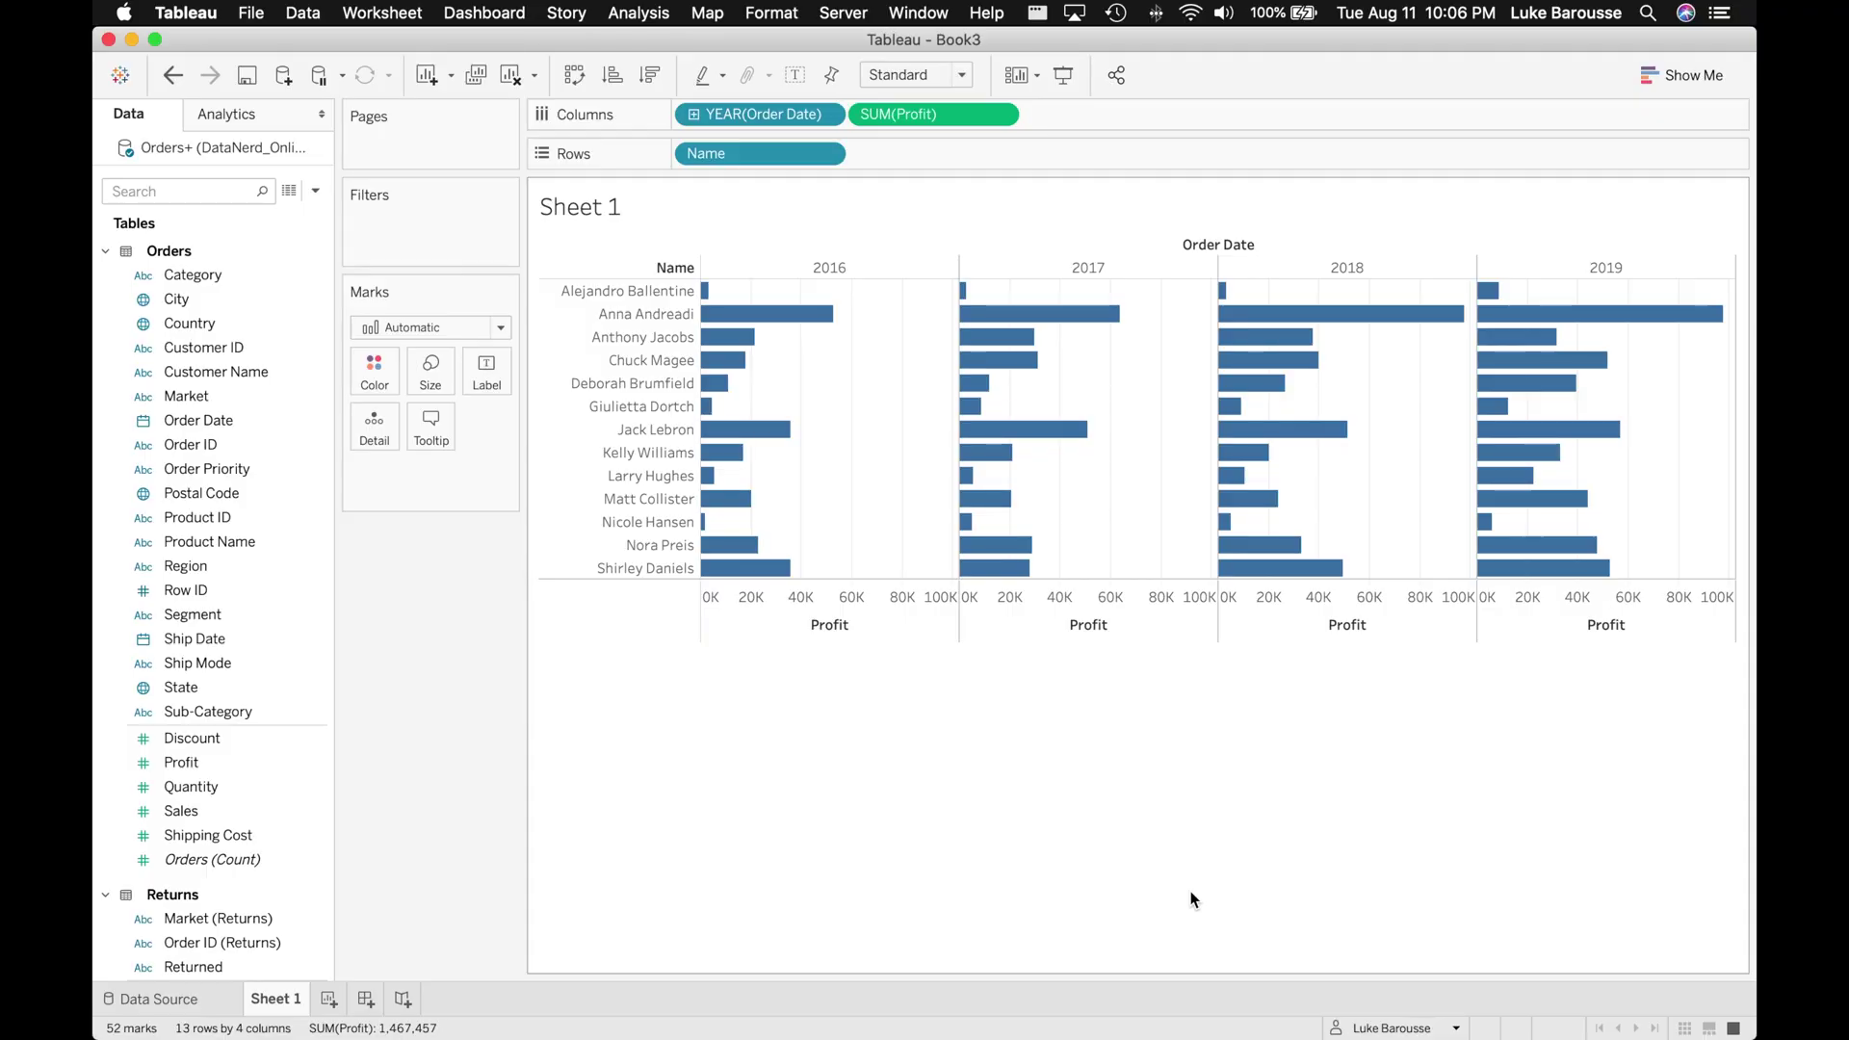
{"action": "key", "text": "ctrl+Up"}
- Bring the SuperstoreSalesRepReport window with its Employee Performance Report dashboard to the front
{"action": "left_click", "coordinate": [817, 540]}
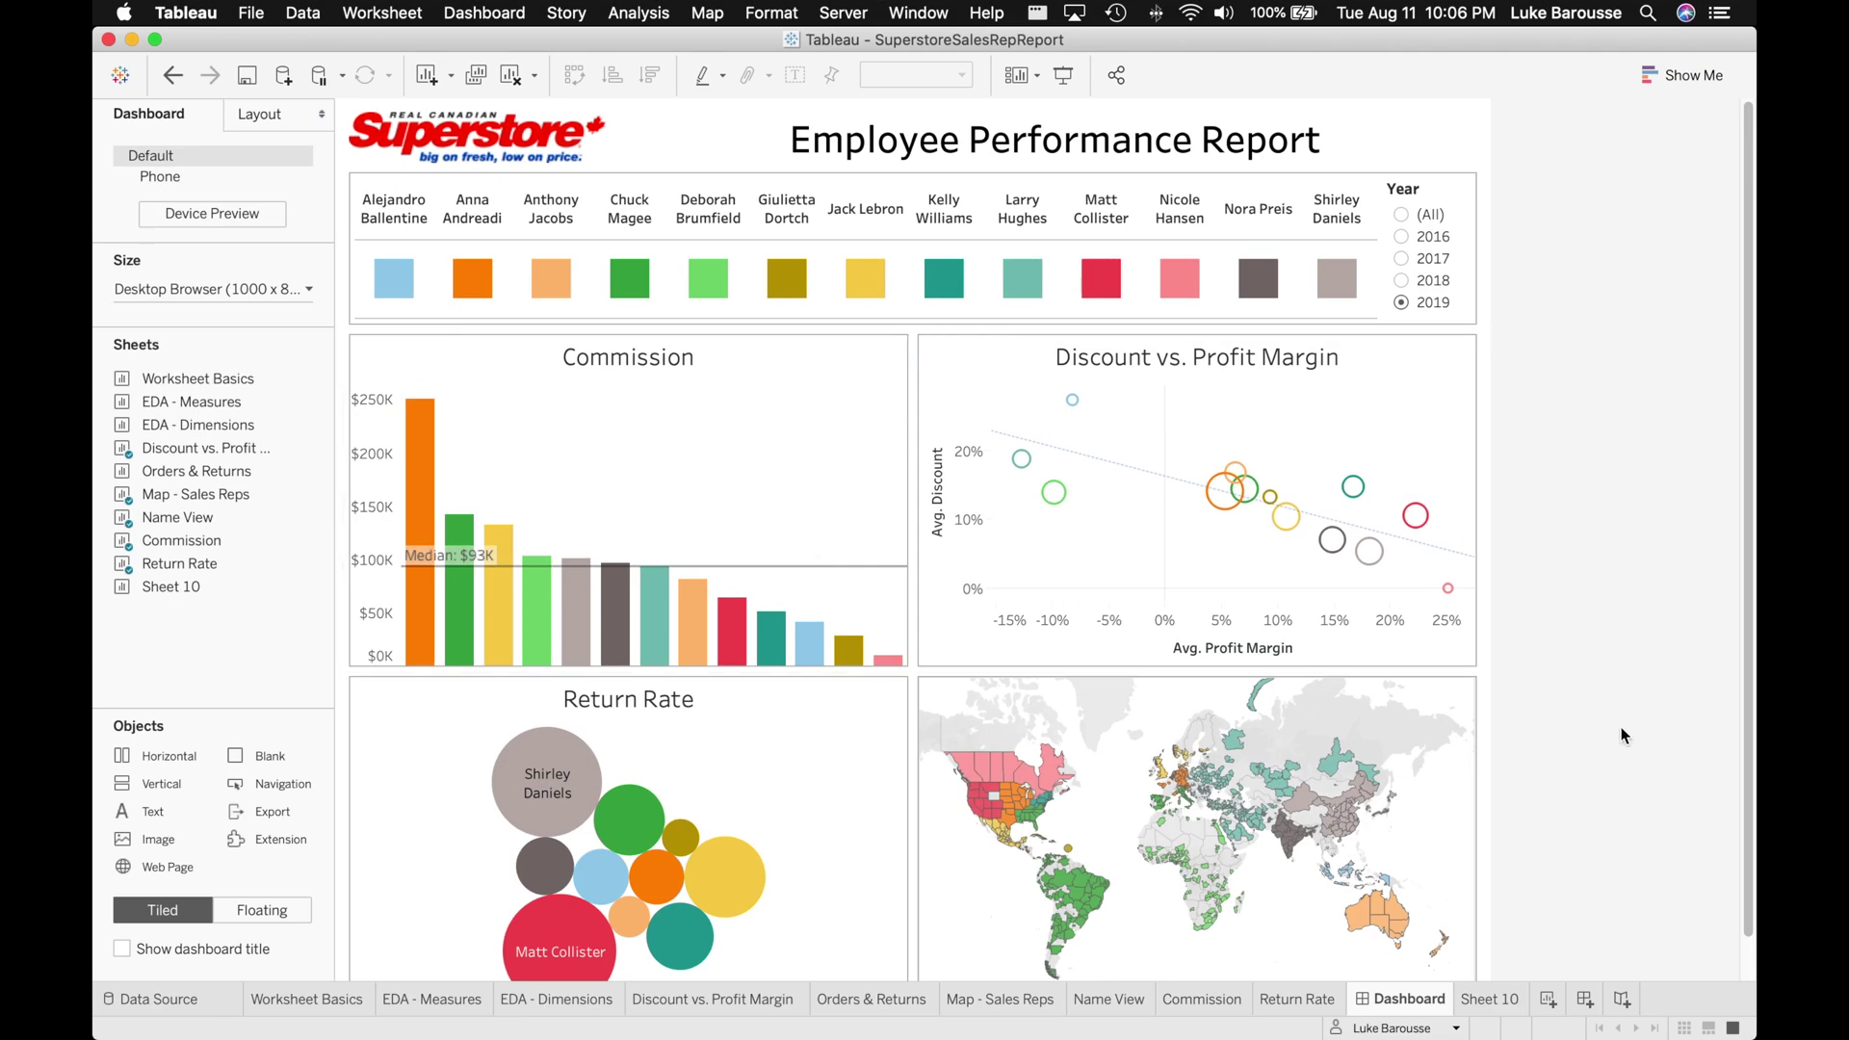